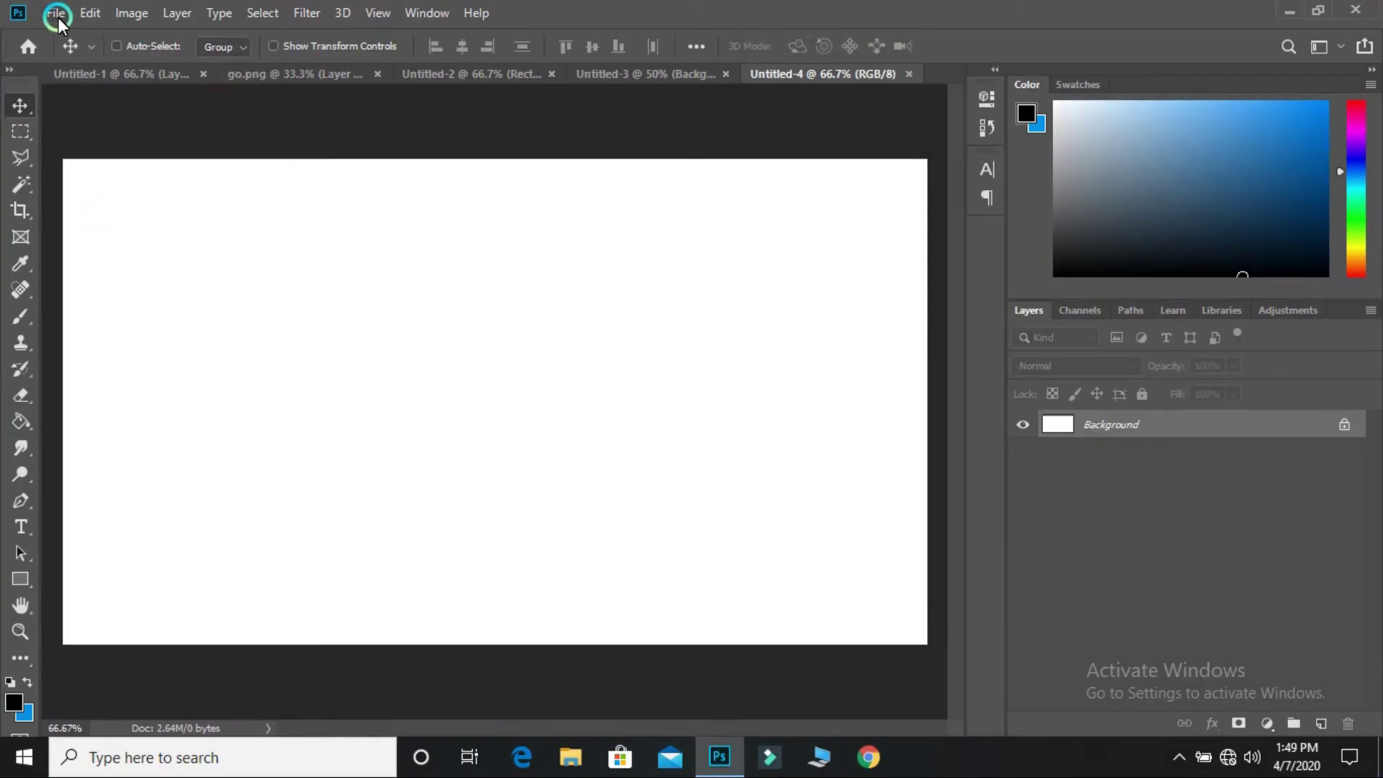
- Place the 'haker 2' network image into the blank card as an embedded layer
click(58, 19)
click(129, 394)
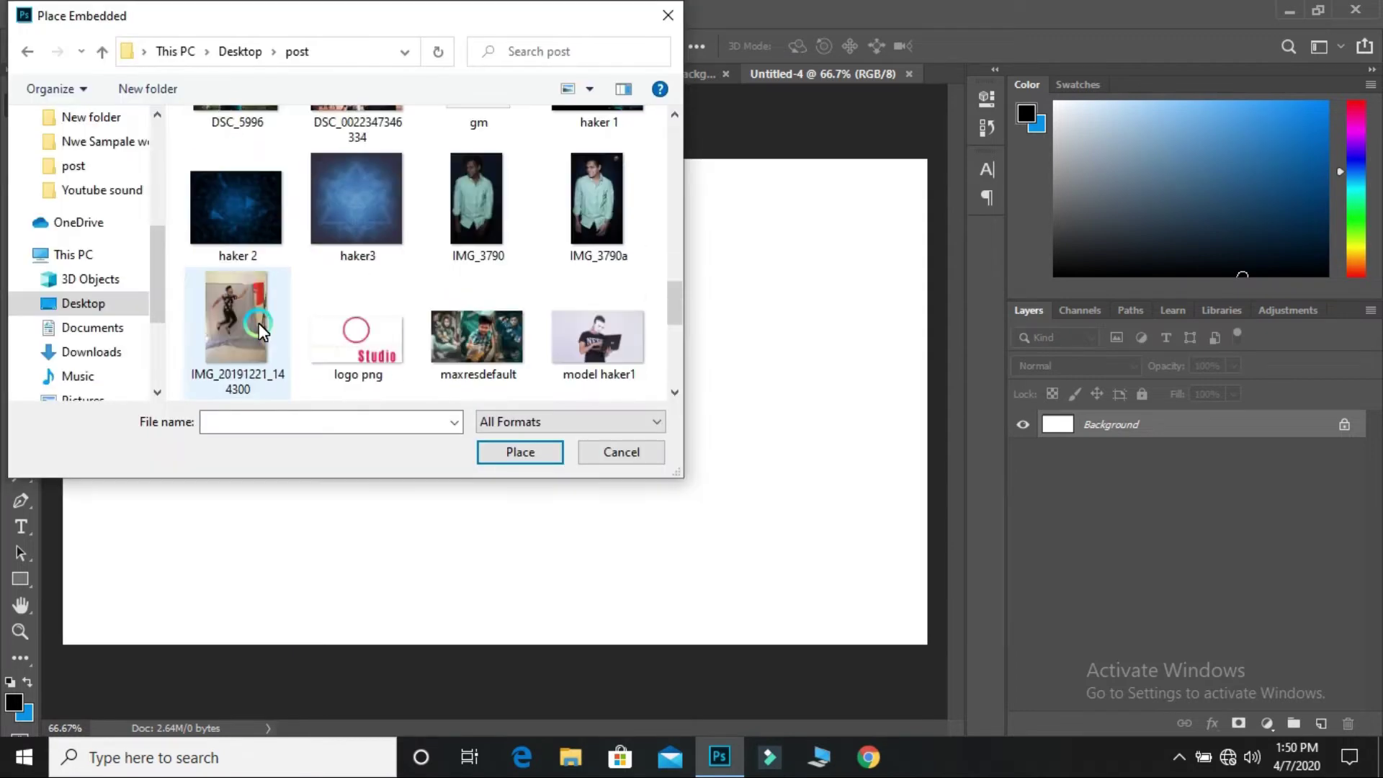
scroll(258, 322, up, 1)
click(250, 314)
click(544, 462)
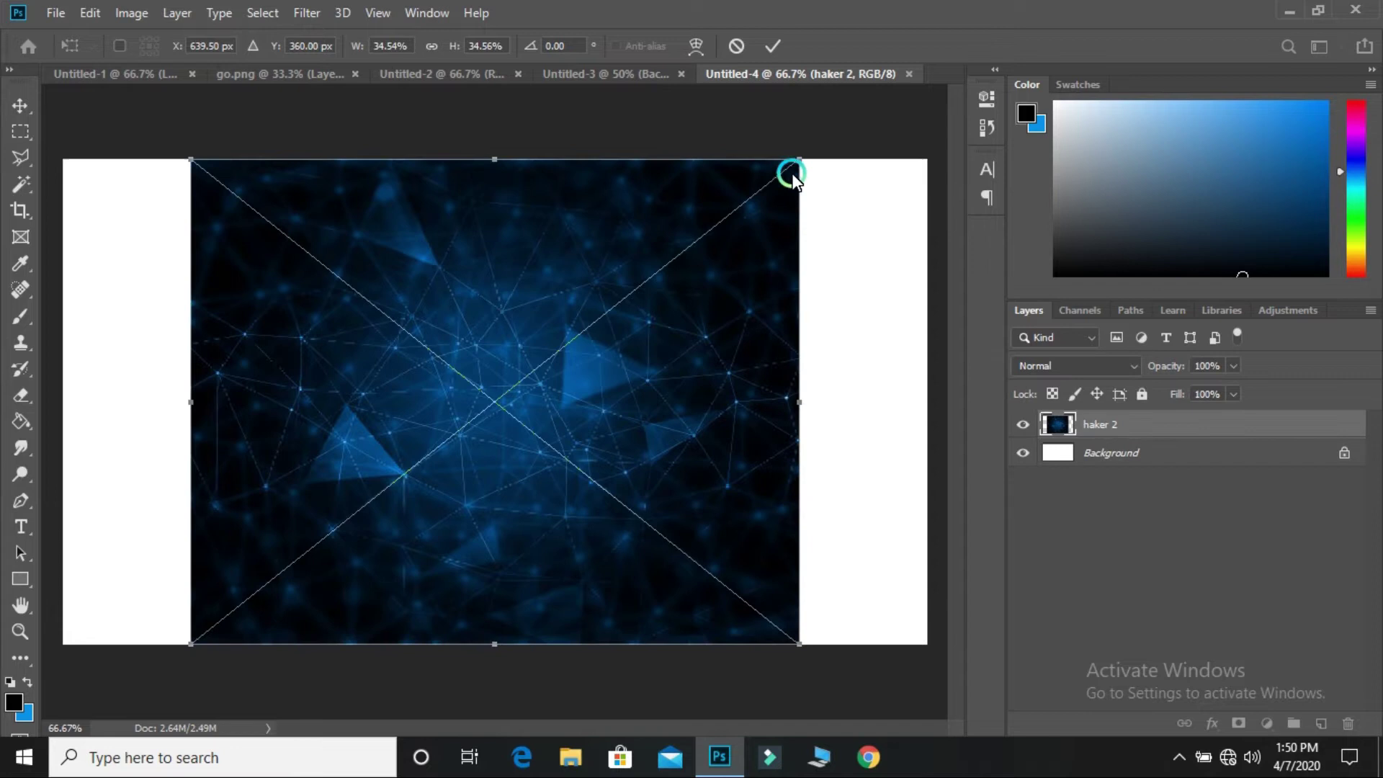
- Scale the network image up to cover the whole canvas and commit the transform
drag(793, 176, 976, 118)
drag(139, 627, 94, 668)
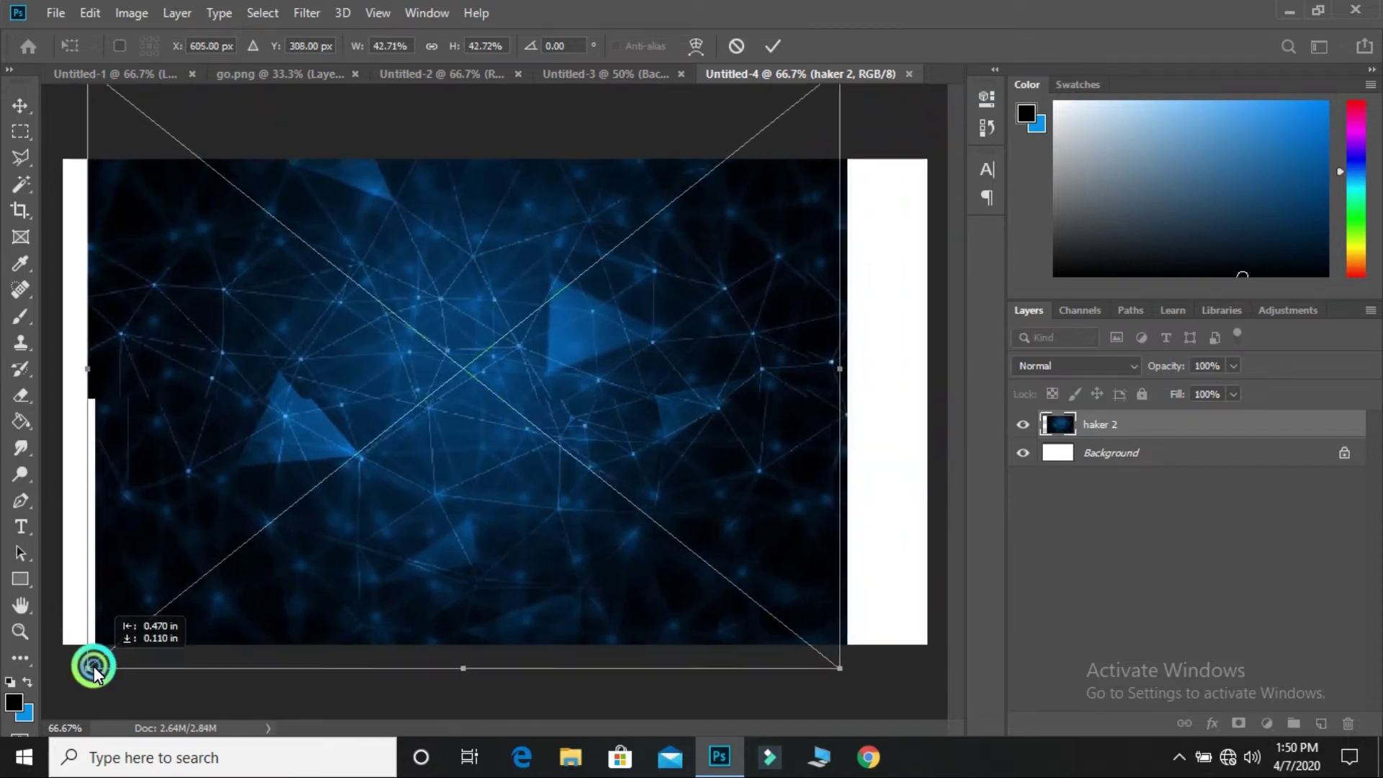
drag(93, 668, 25, 685)
drag(414, 537, 370, 506)
key(ctrl+minus)
drag(197, 147, 165, 149)
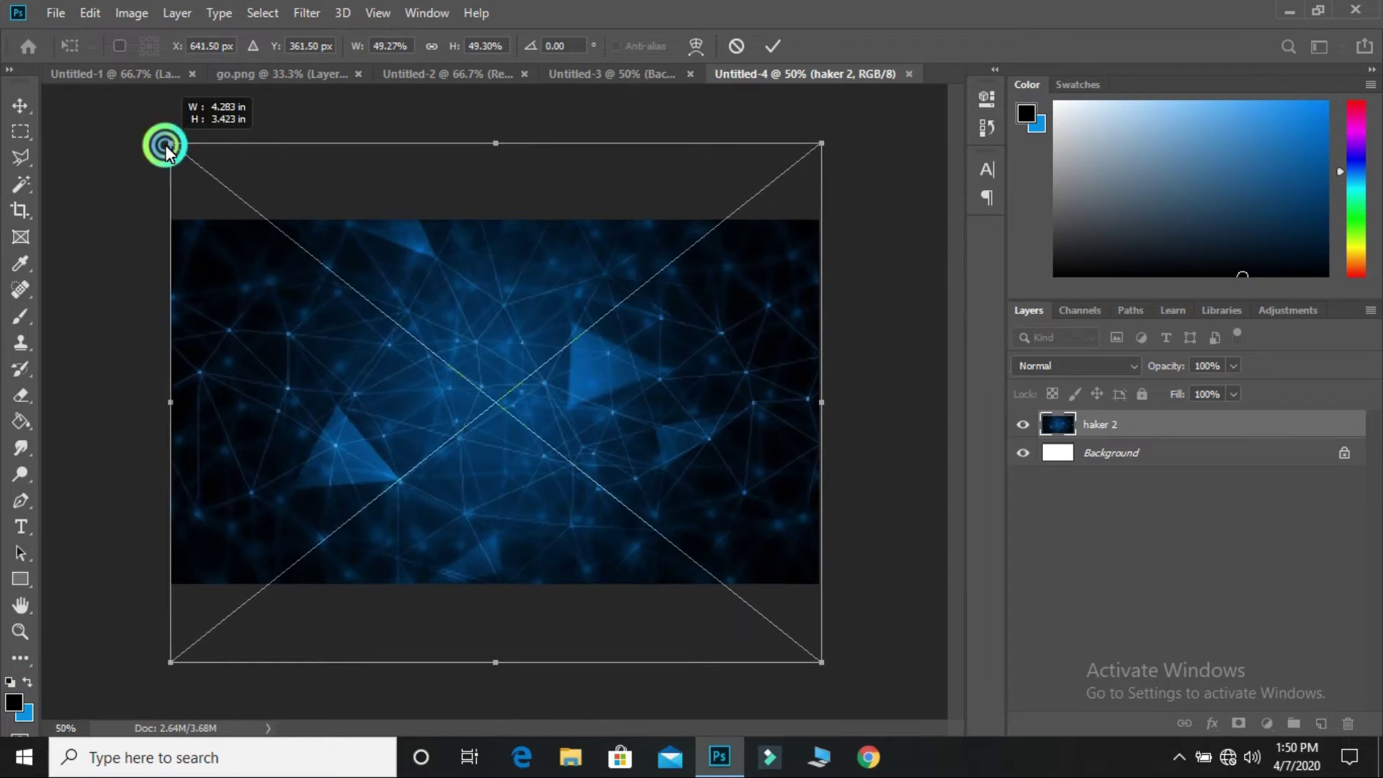
key(Return)
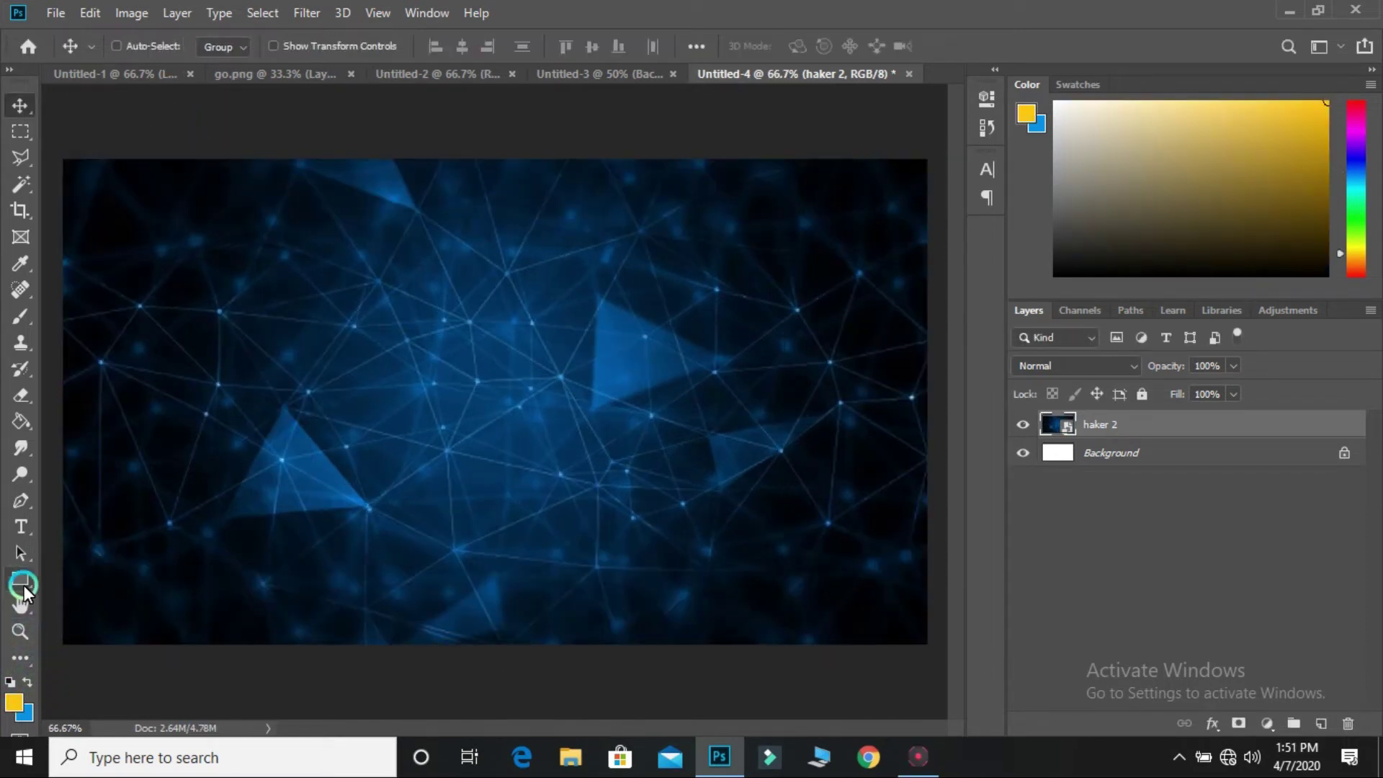
- Draw a rectangle across the whole card and remove its fill
click(20, 582)
click(94, 574)
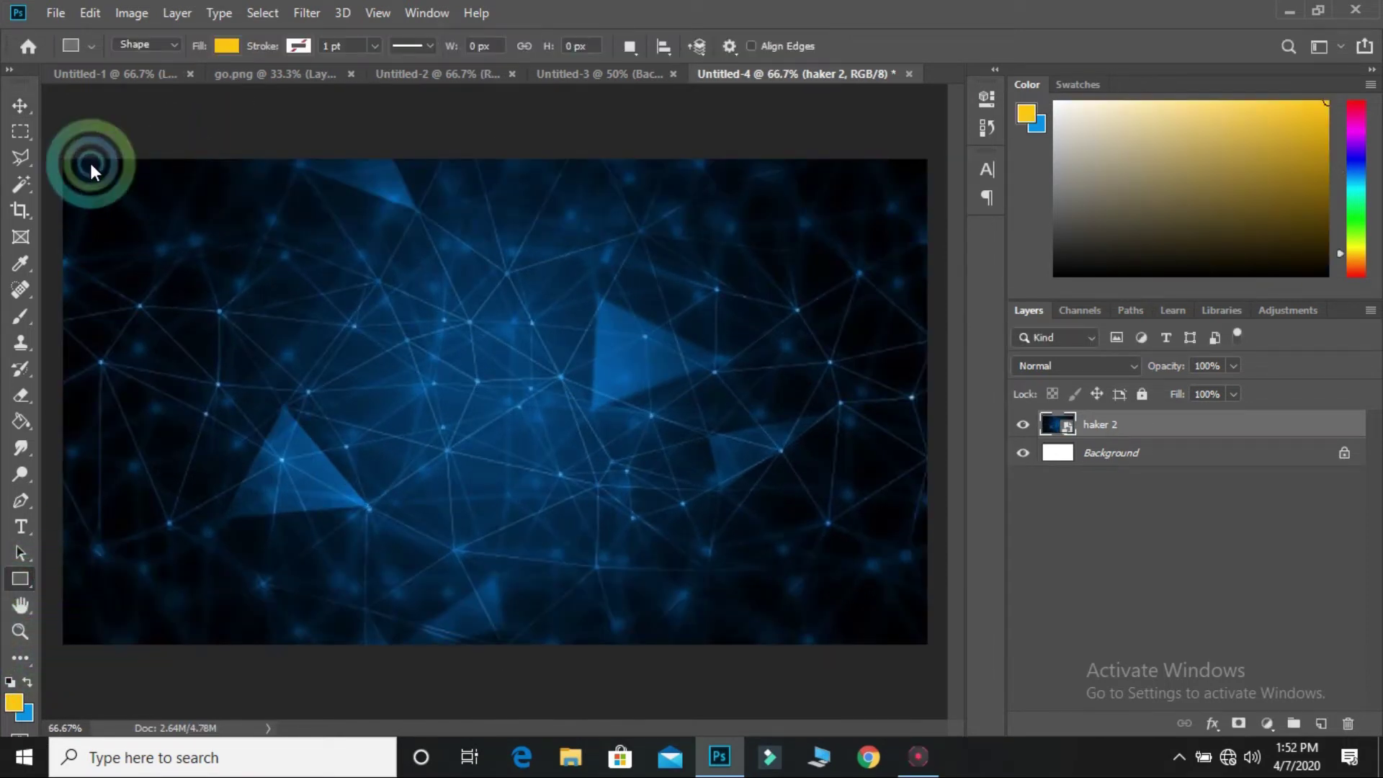
mouse_move(64, 163)
mouse_down()
mouse_move(696, 483)
mouse_move(926, 644)
mouse_up()
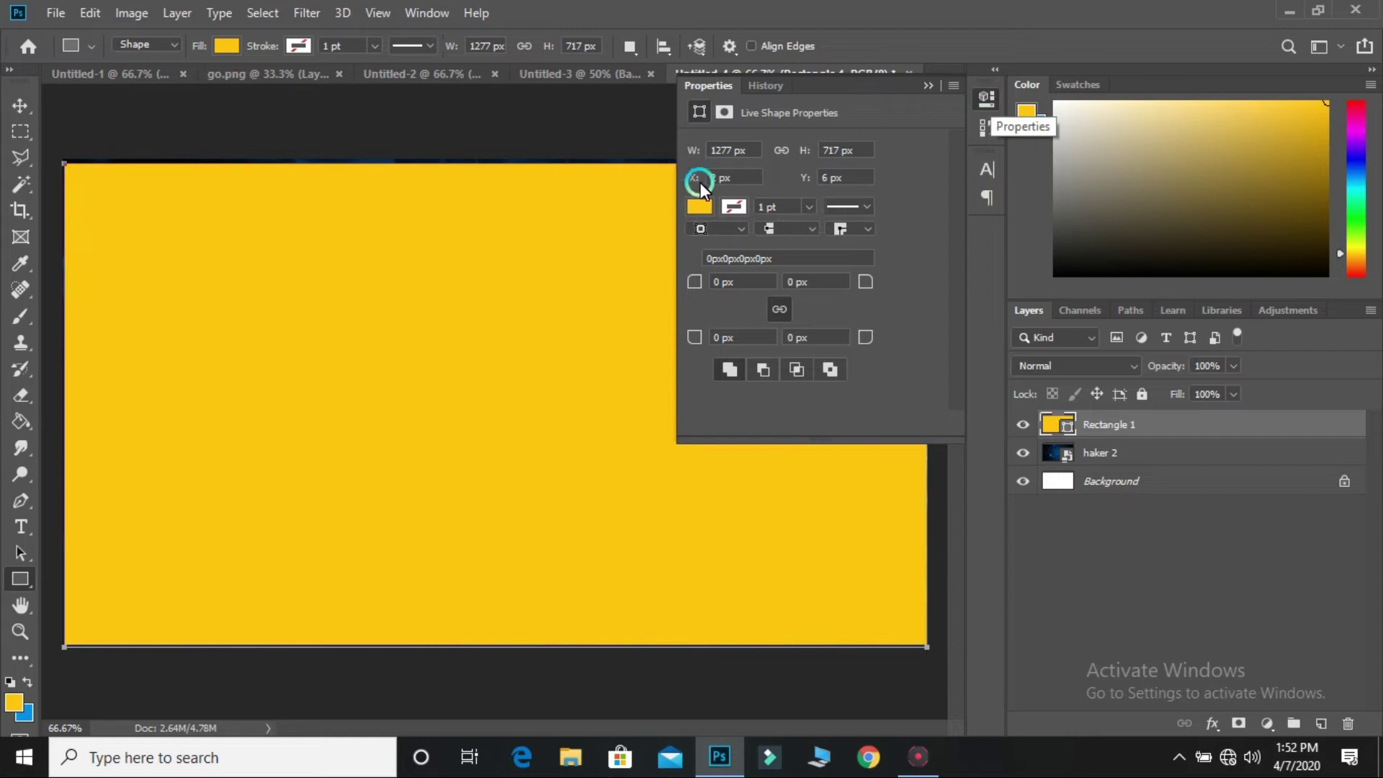
click(697, 204)
click(716, 236)
click(721, 205)
- Give the rectangle a thicker yellow outline
click(698, 314)
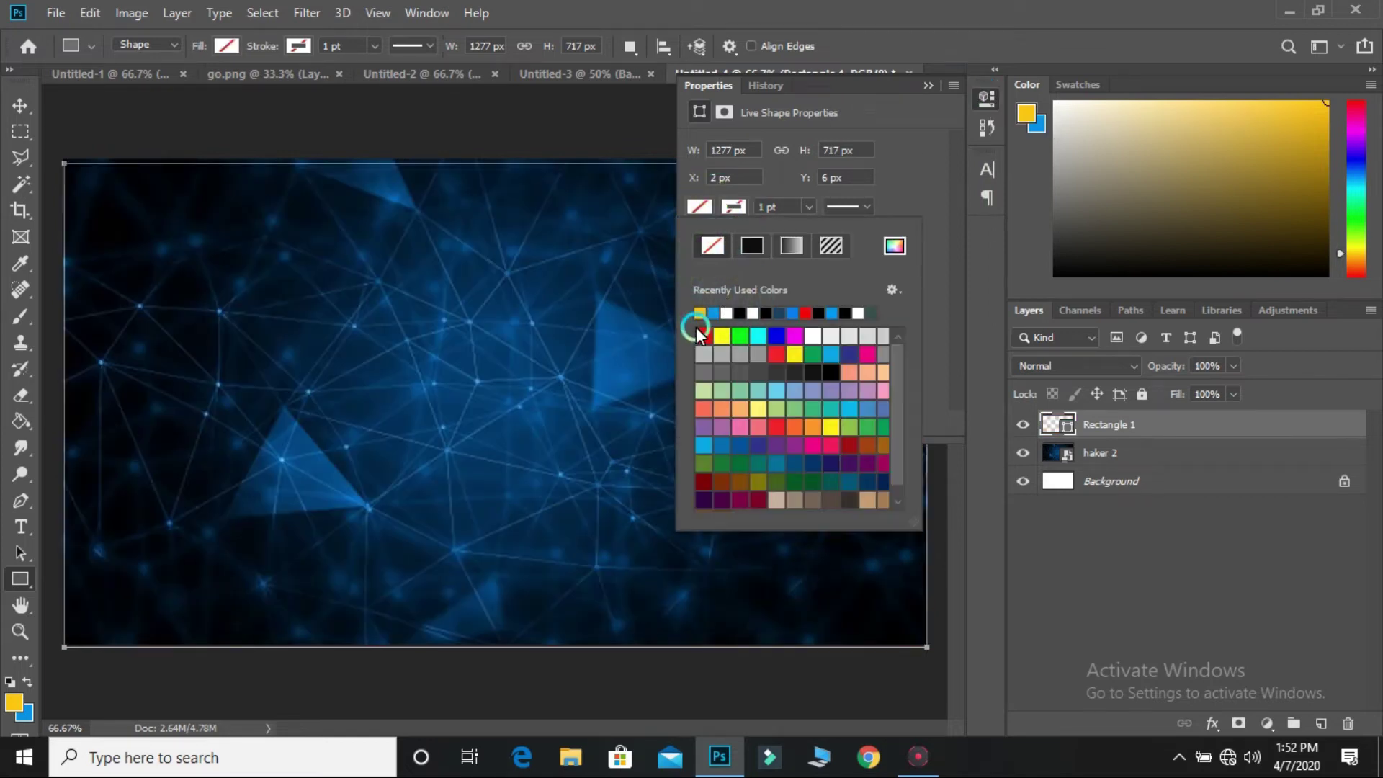
click(932, 124)
click(983, 100)
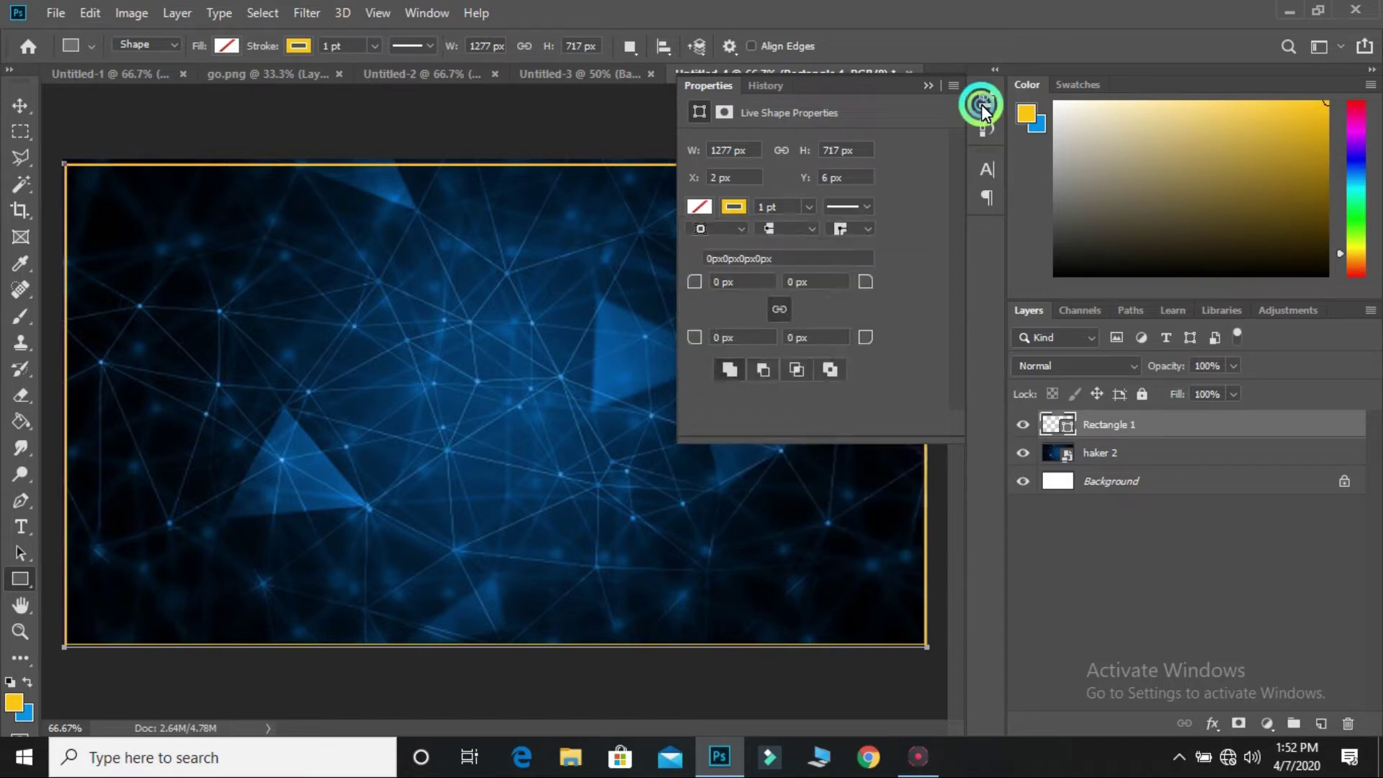
click(374, 46)
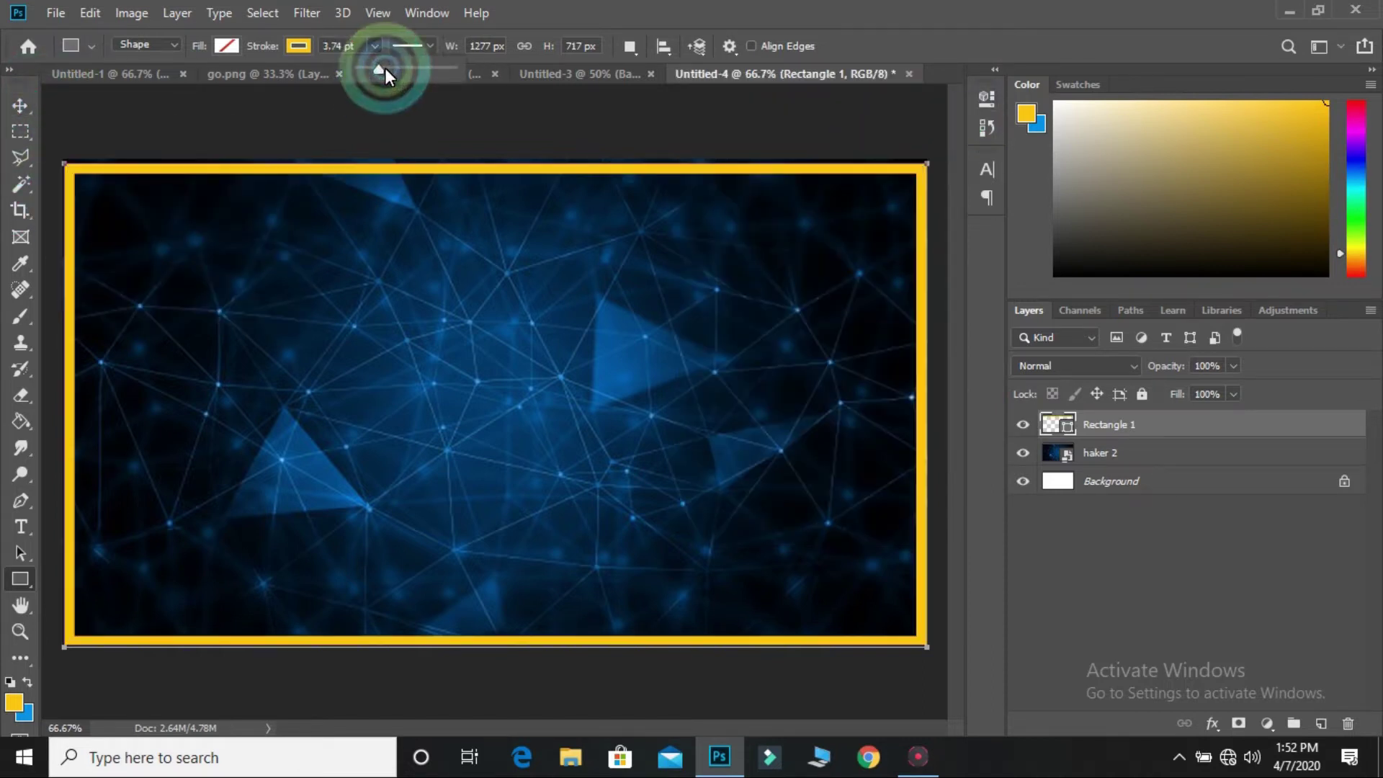
click(359, 45)
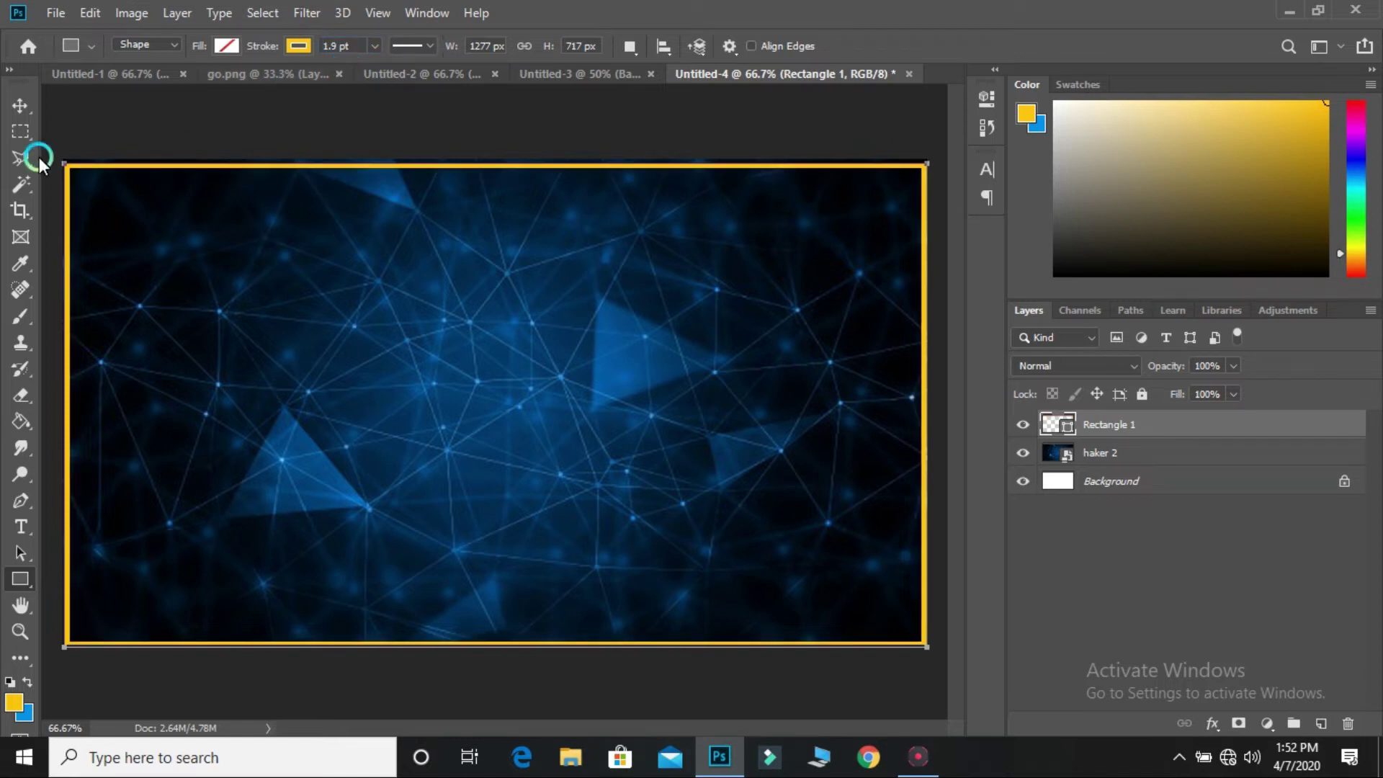
click(11, 115)
click(326, 124)
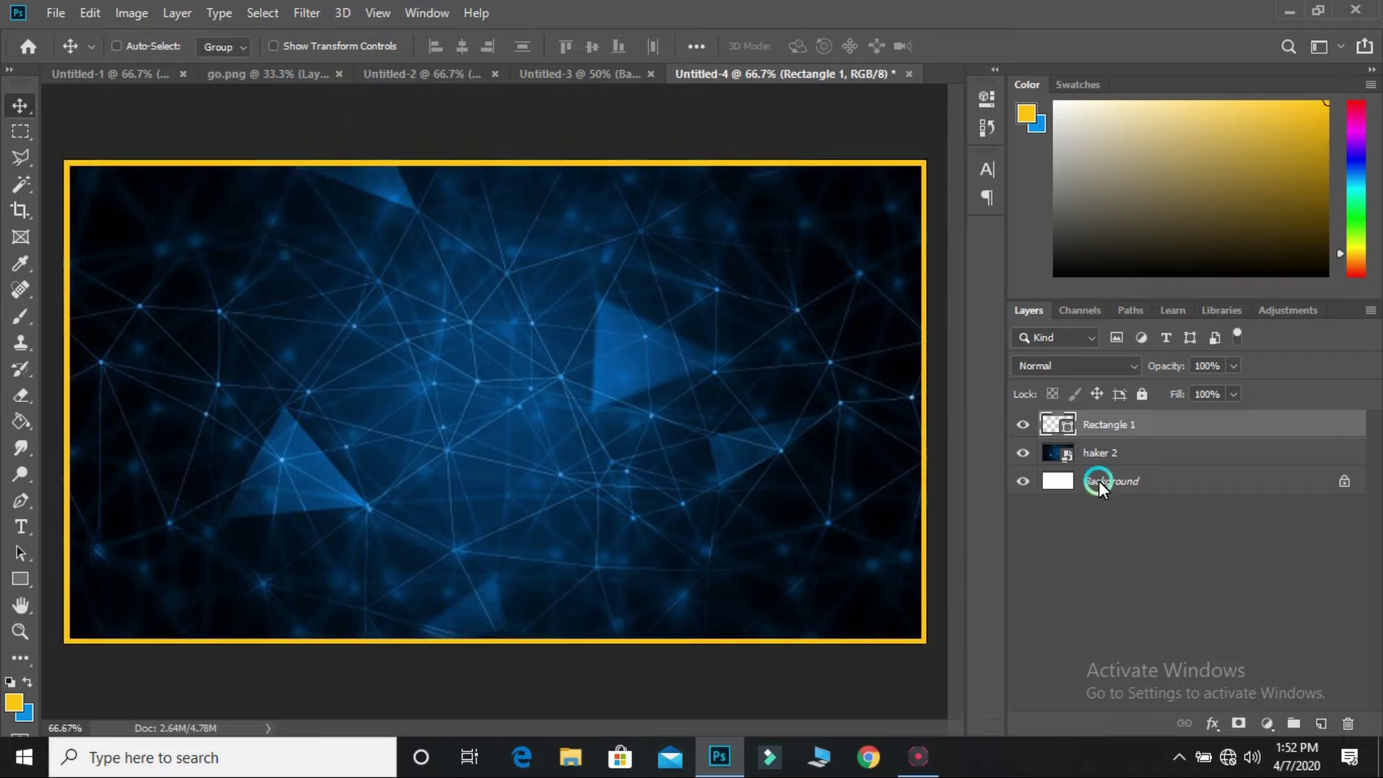
- Duplicate the Rectangle 1 layer and scale the copy inward inside the original frame
right_click(1132, 426)
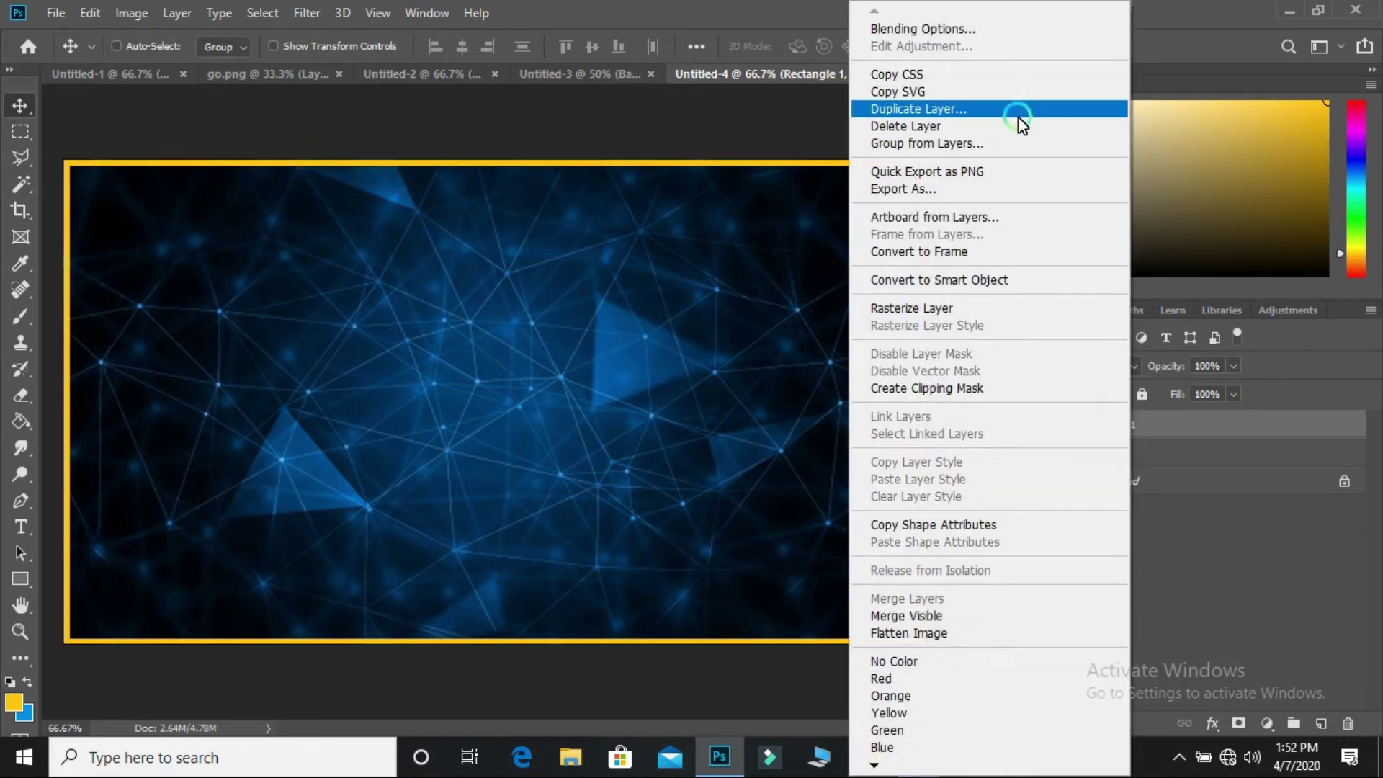
click(1017, 110)
click(845, 183)
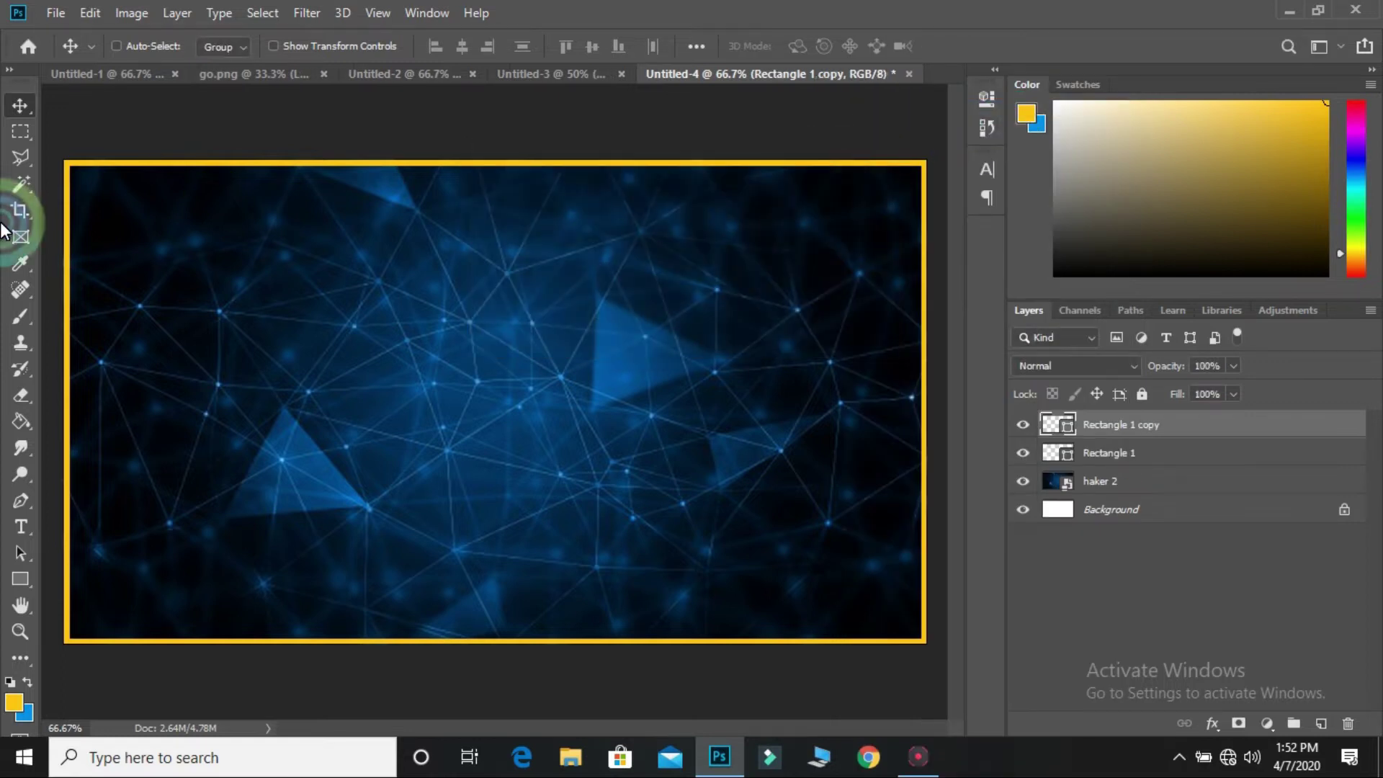
key(ctrl+t)
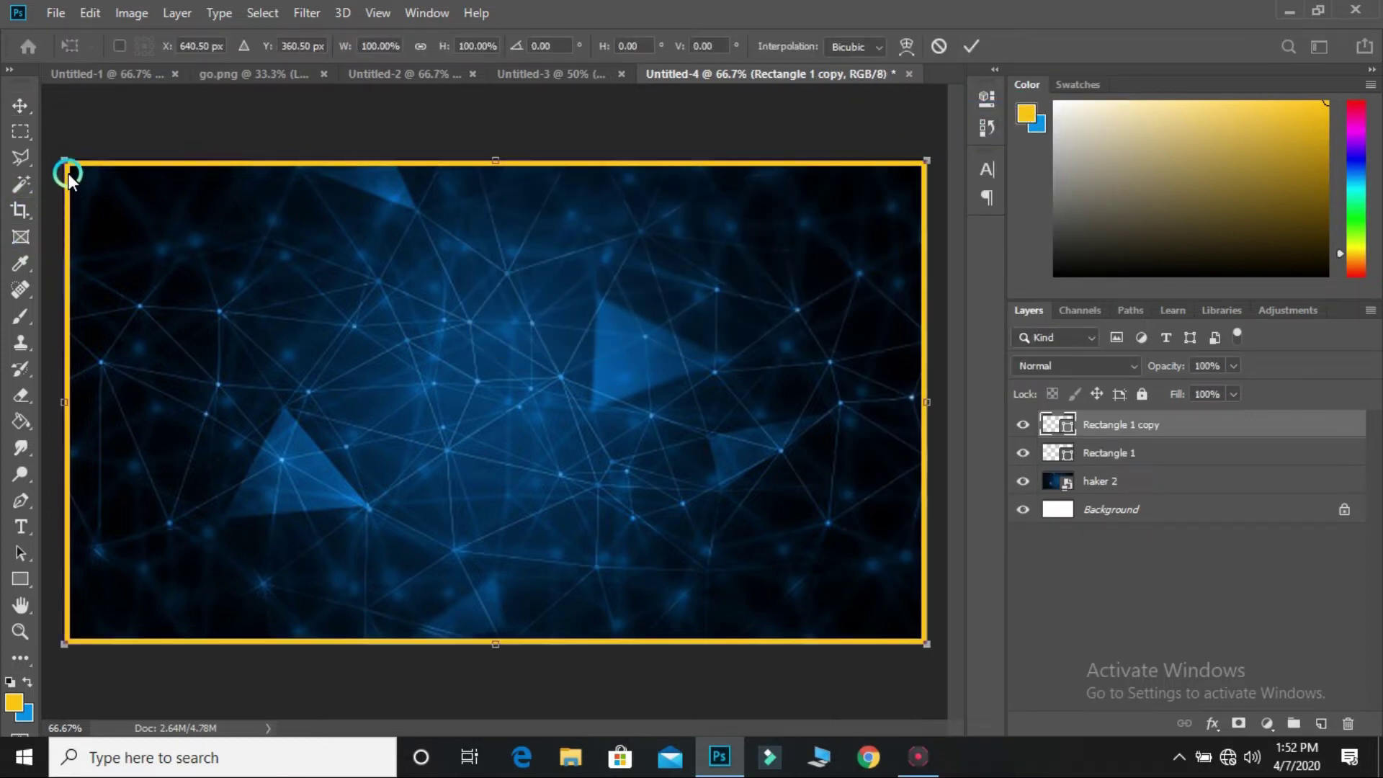
drag(68, 159, 86, 178)
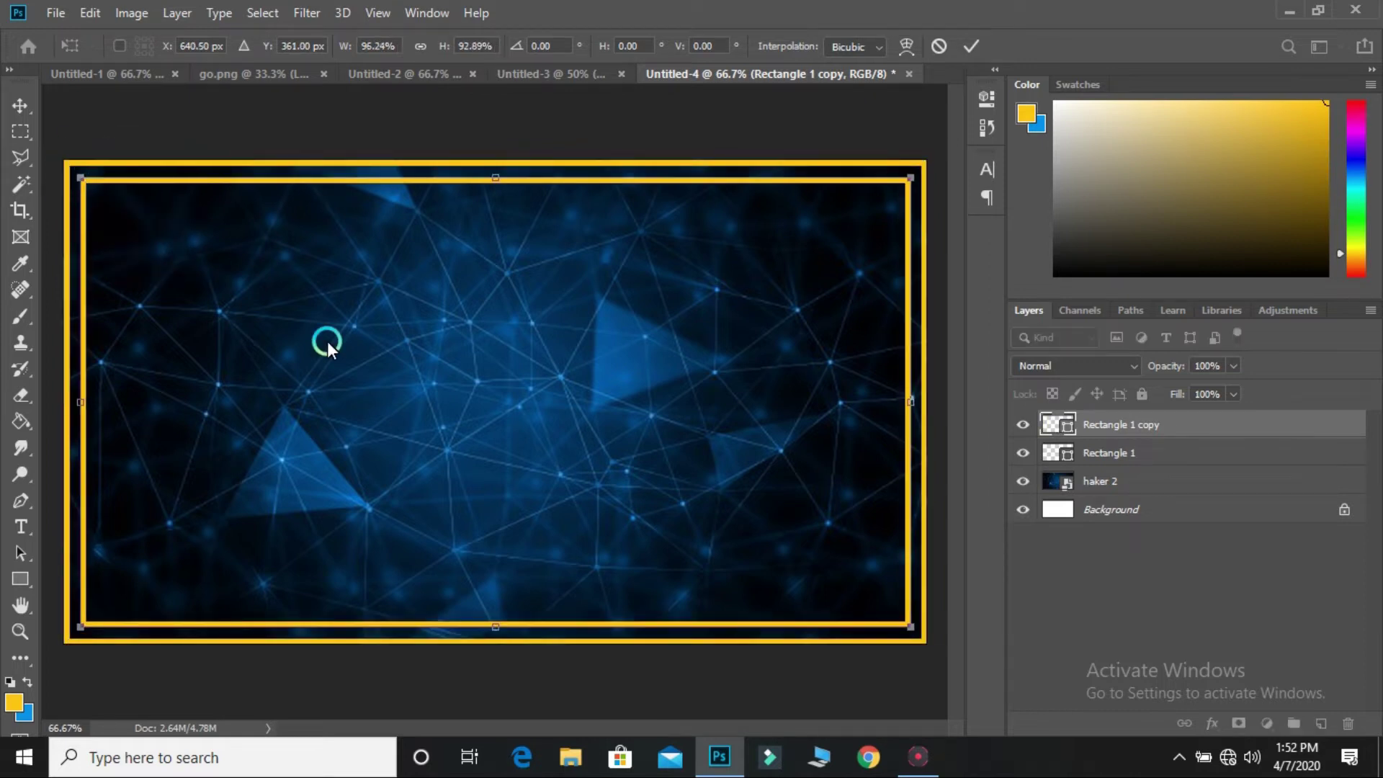
key(Return)
key(ctrl+t)
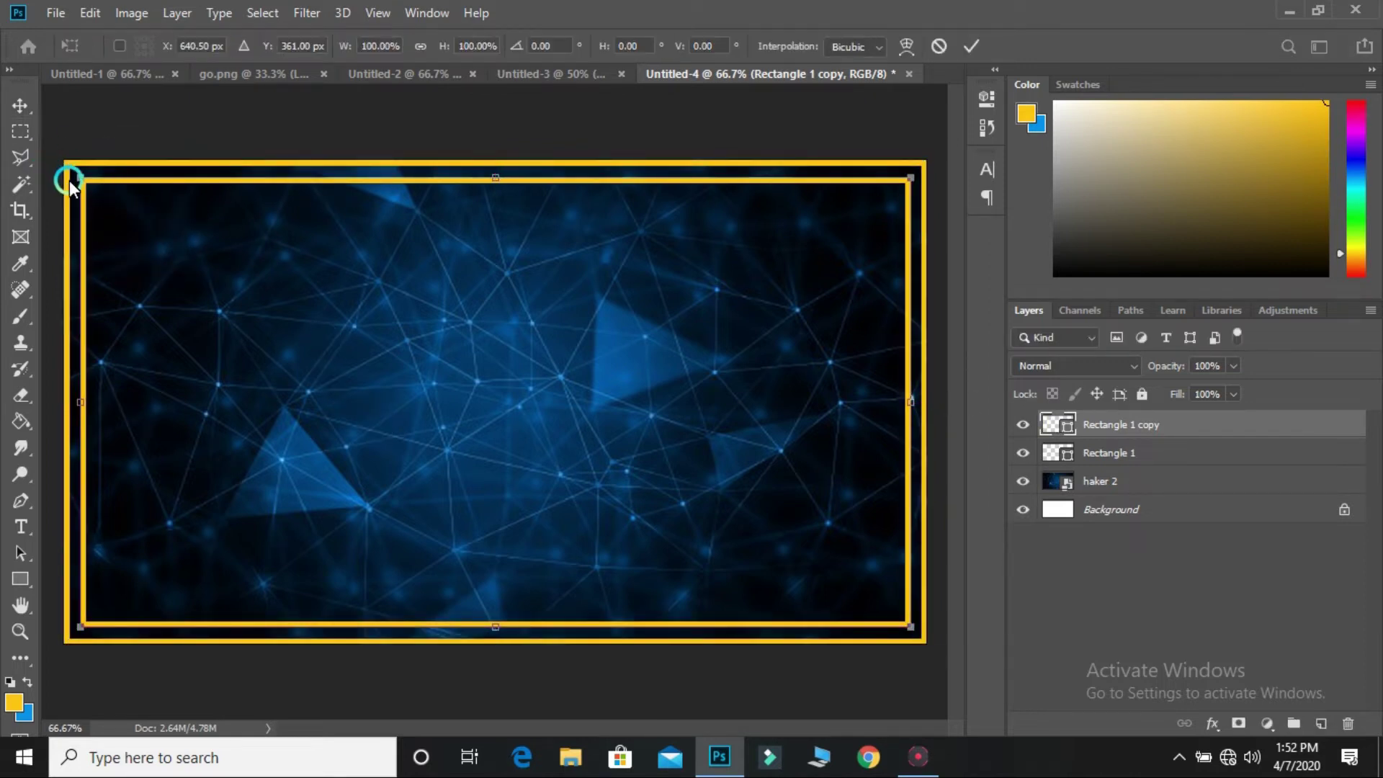
drag(75, 174, 81, 183)
key(Return)
- Set the inner frame's outline width to 0.6 pt
click(20, 579)
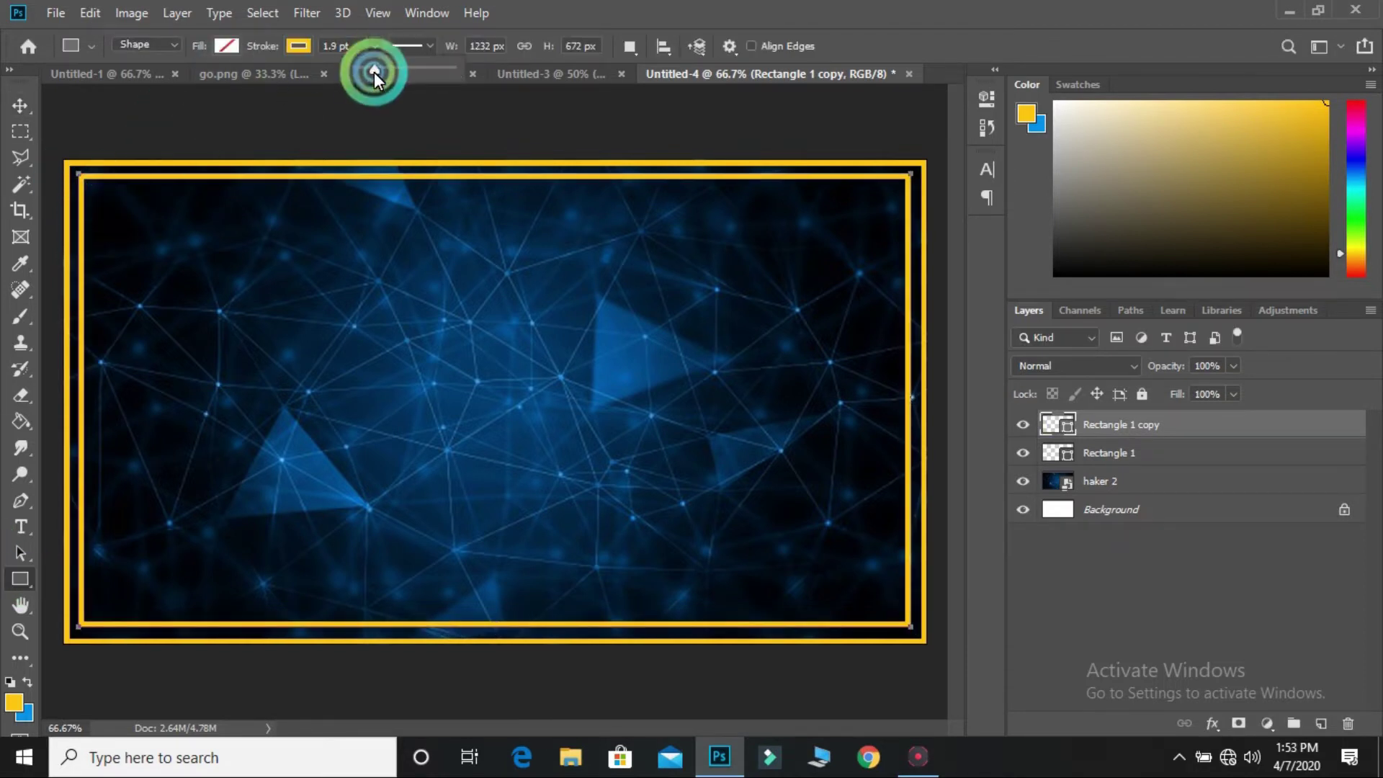
drag(366, 66, 363, 66)
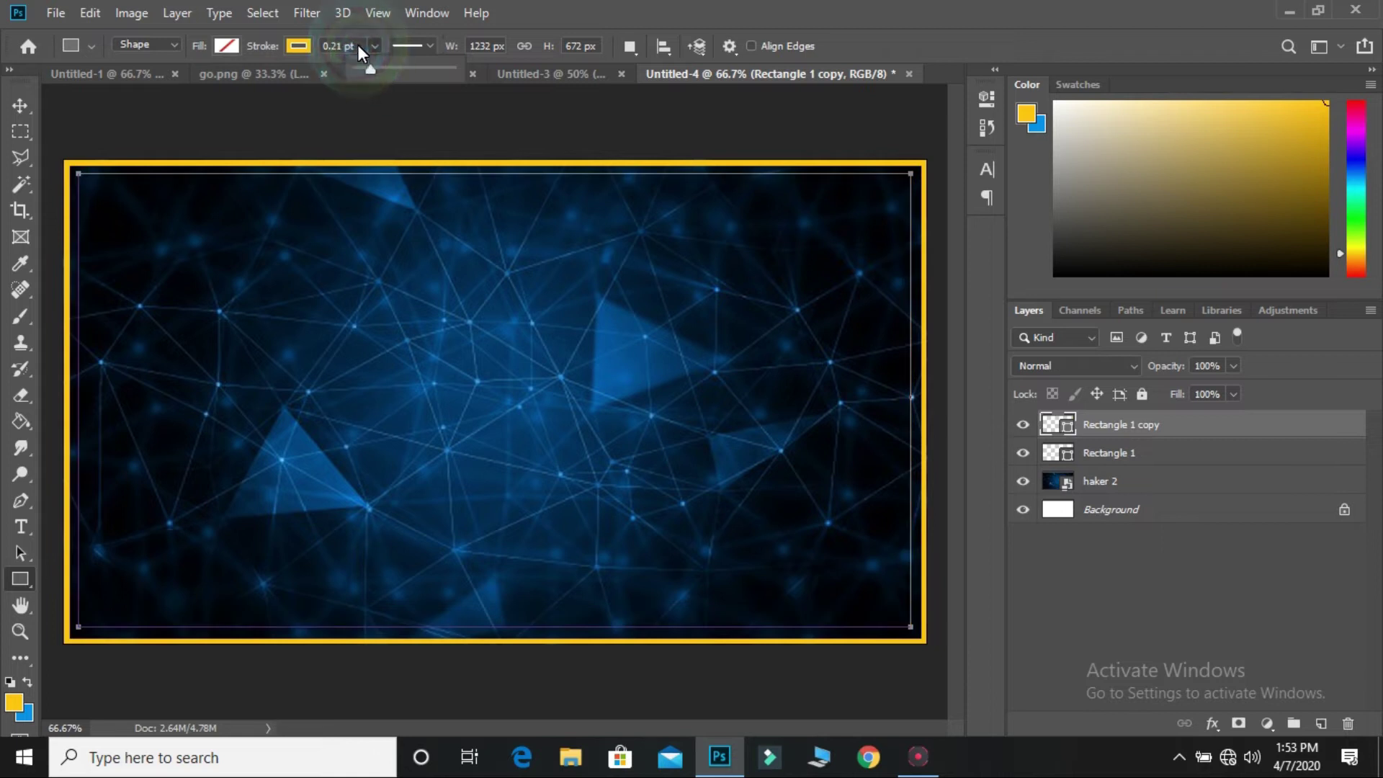
text(0.60)
key(Return)
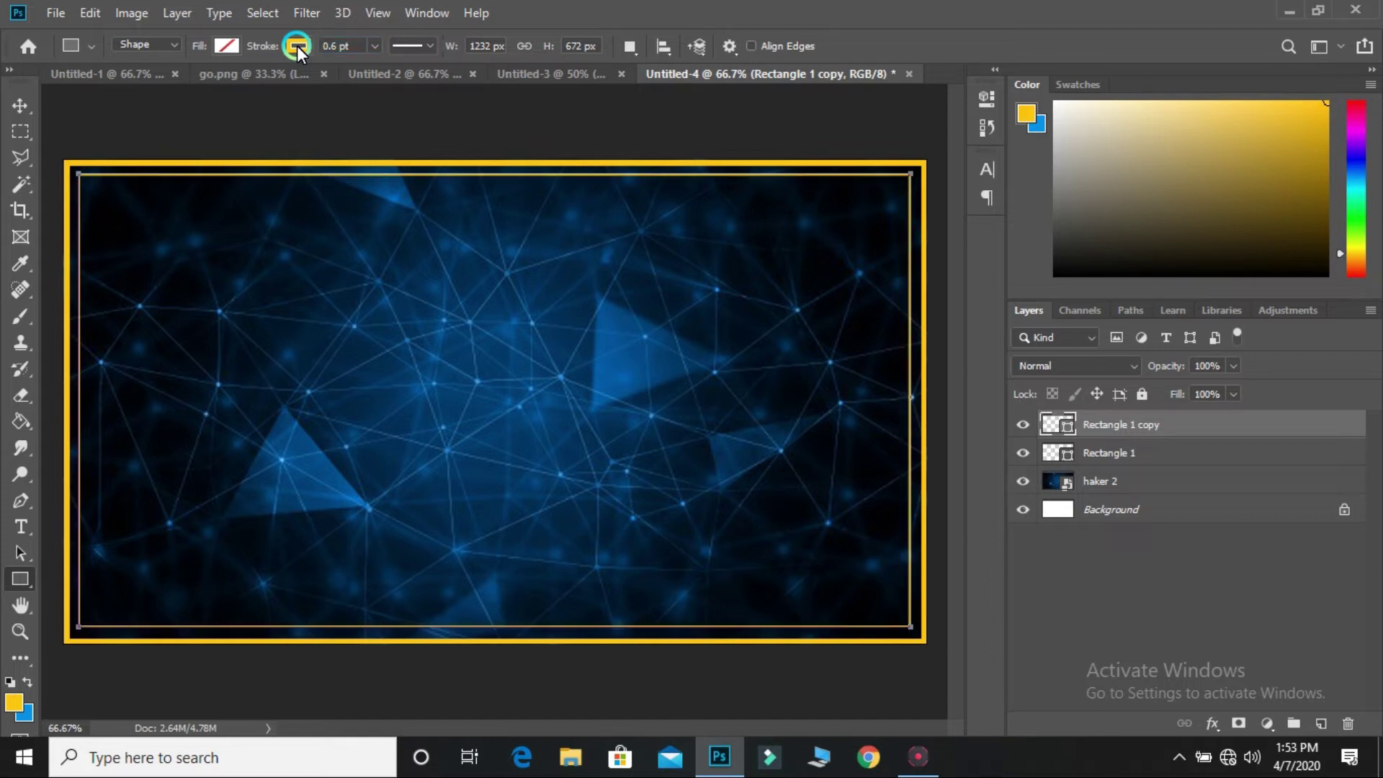
click(26, 102)
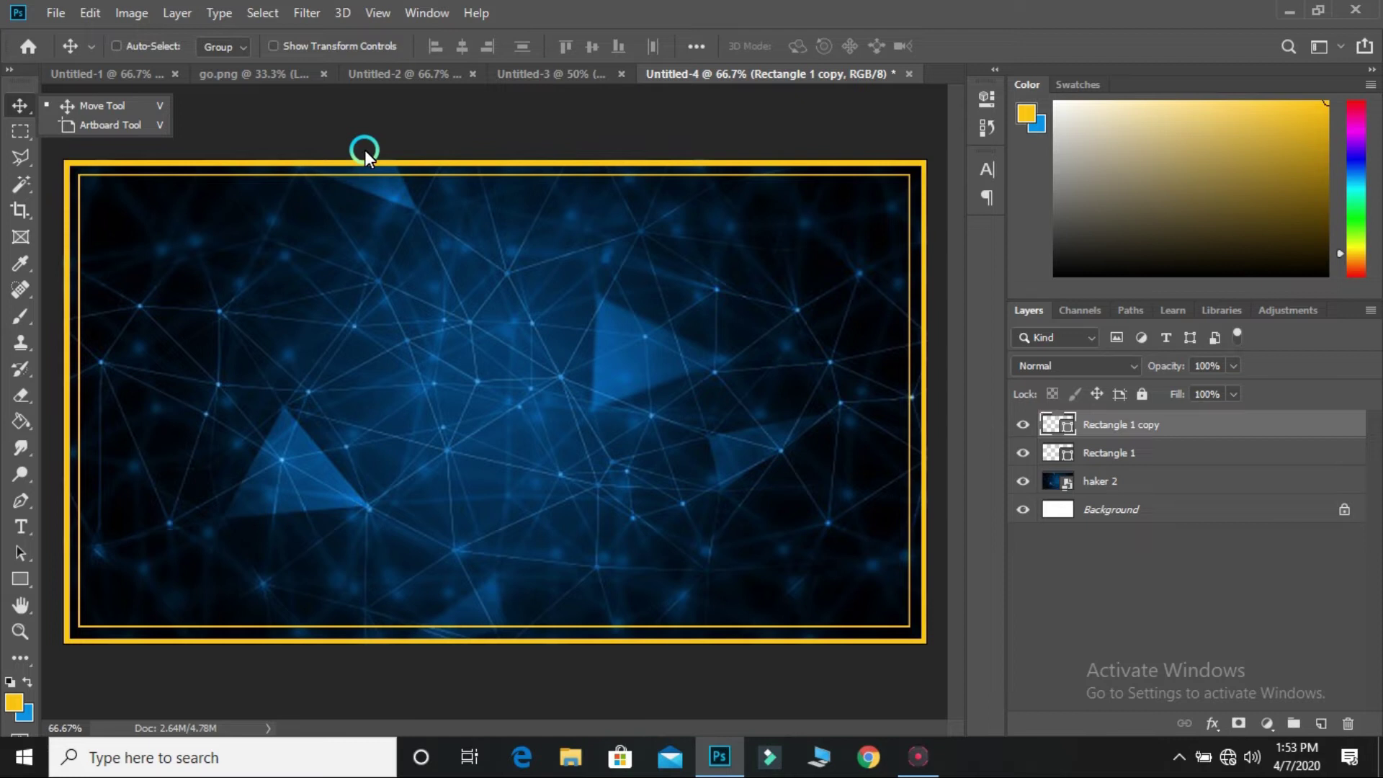
- Drag the CX VB GRAPHICS logo from Untitled-3 into the card and centre it horizontally
click(362, 95)
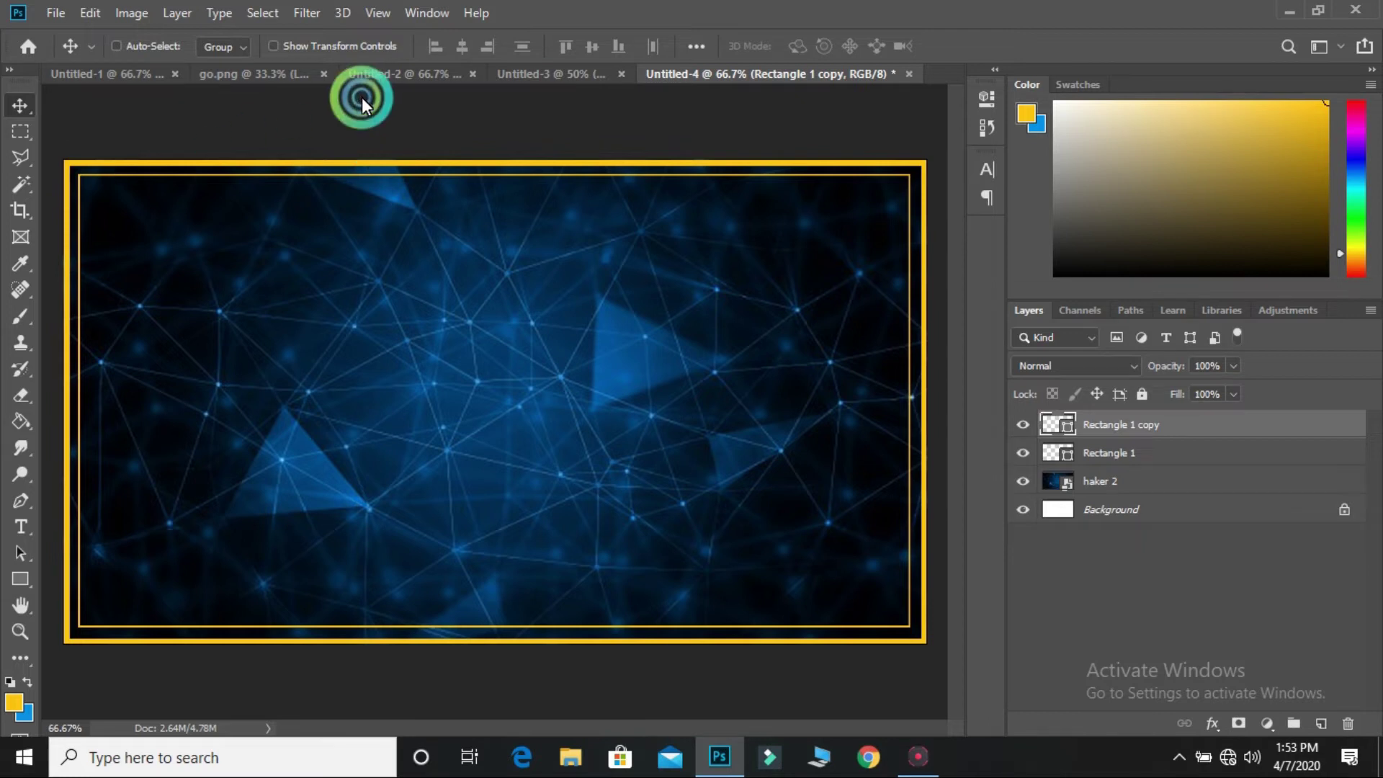
click(582, 68)
mouse_move(343, 316)
mouse_down()
mouse_move(781, 79)
mouse_move(460, 392)
mouse_move(513, 382)
mouse_move(508, 362)
mouse_up()
key(ctrl+a)
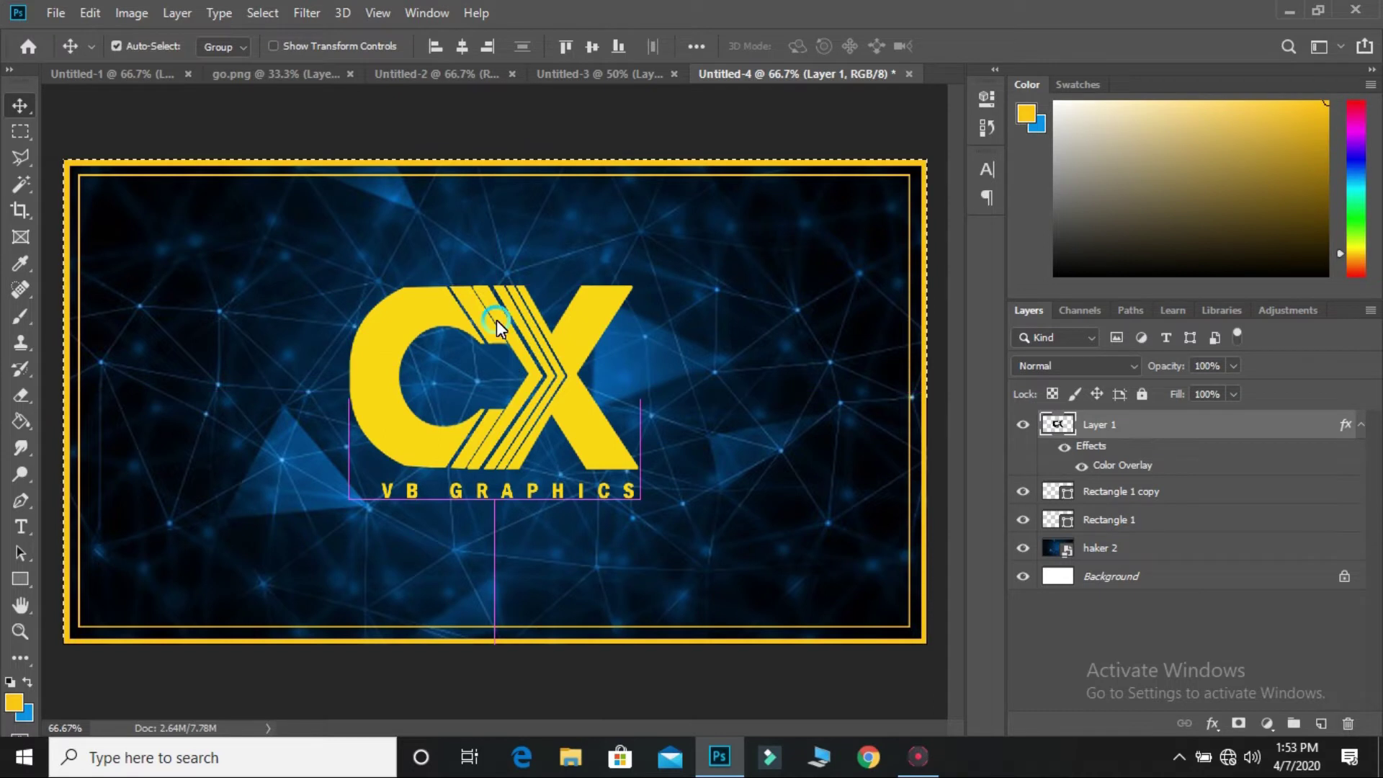
click(462, 47)
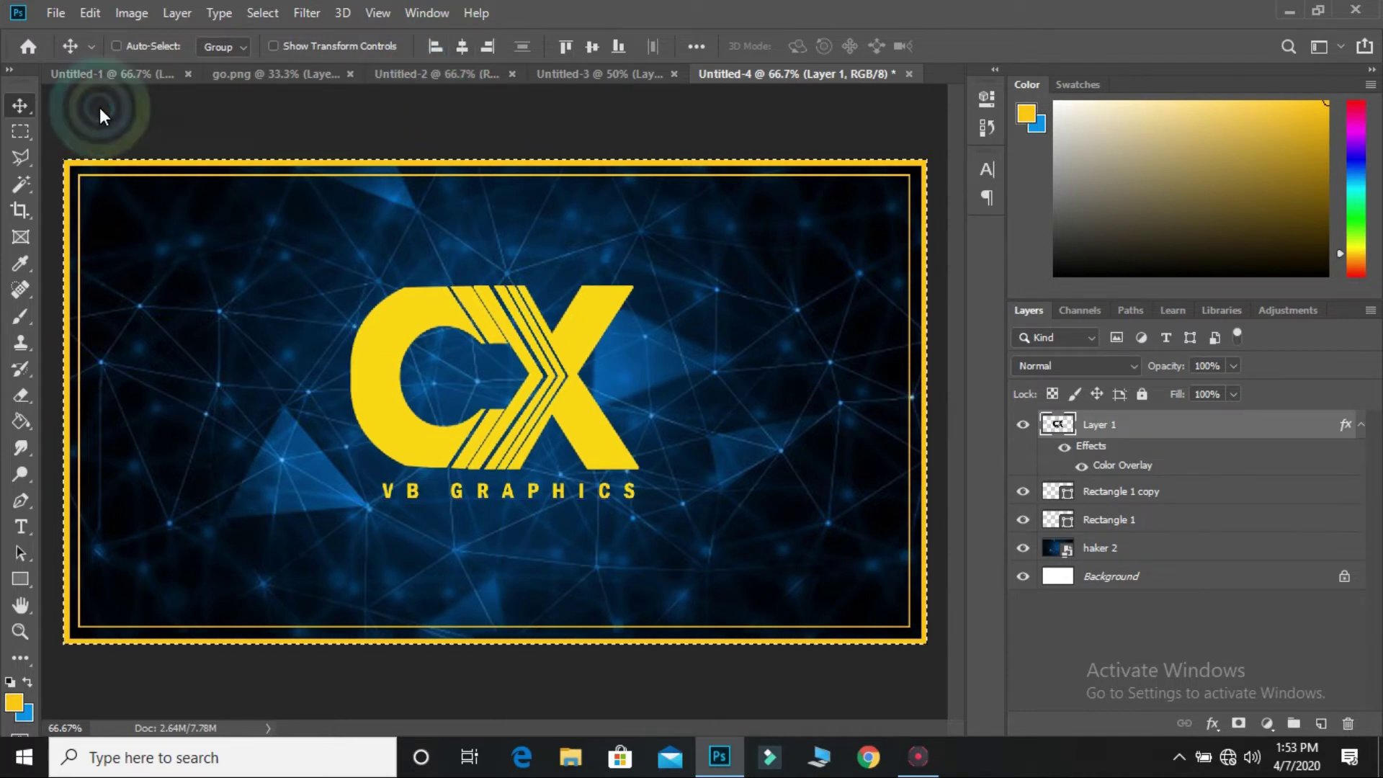
key(ctrl+d)
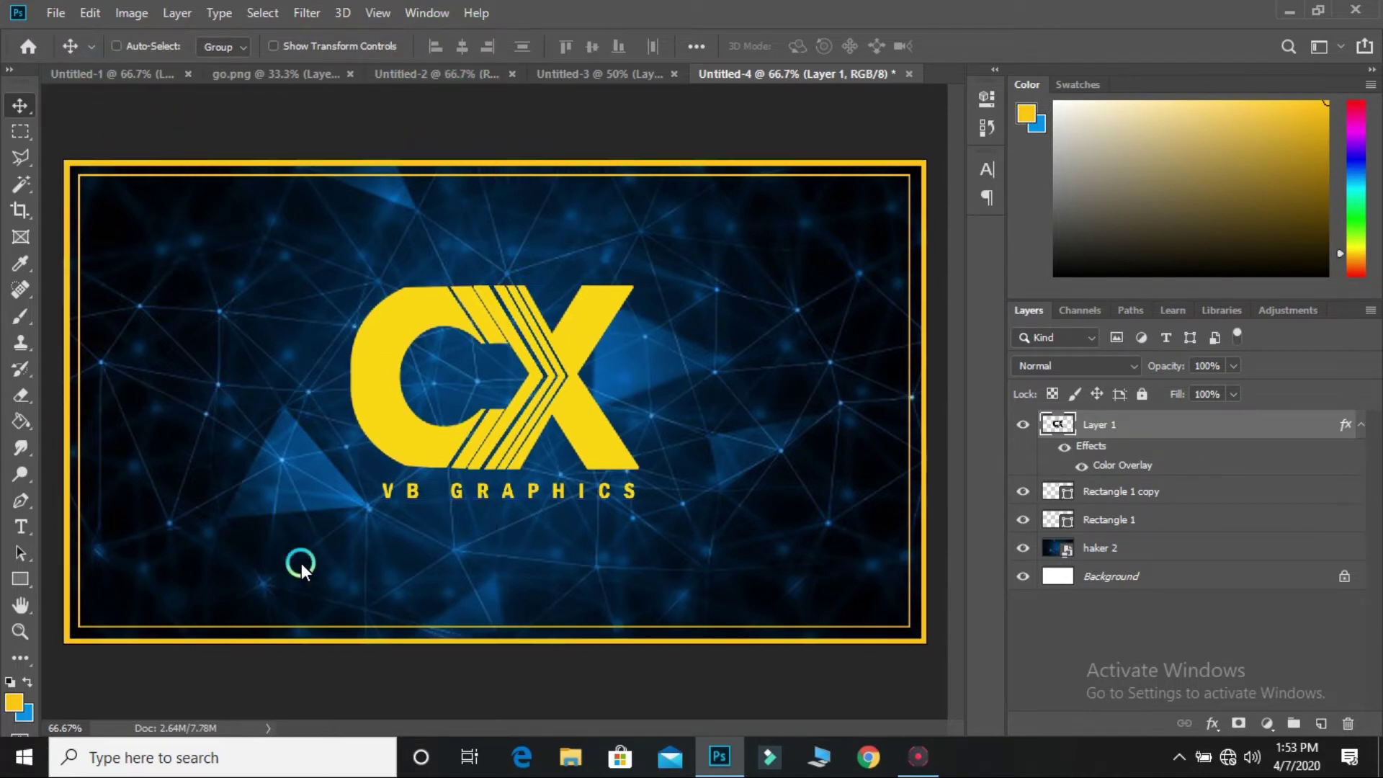
click(20, 527)
click(372, 554)
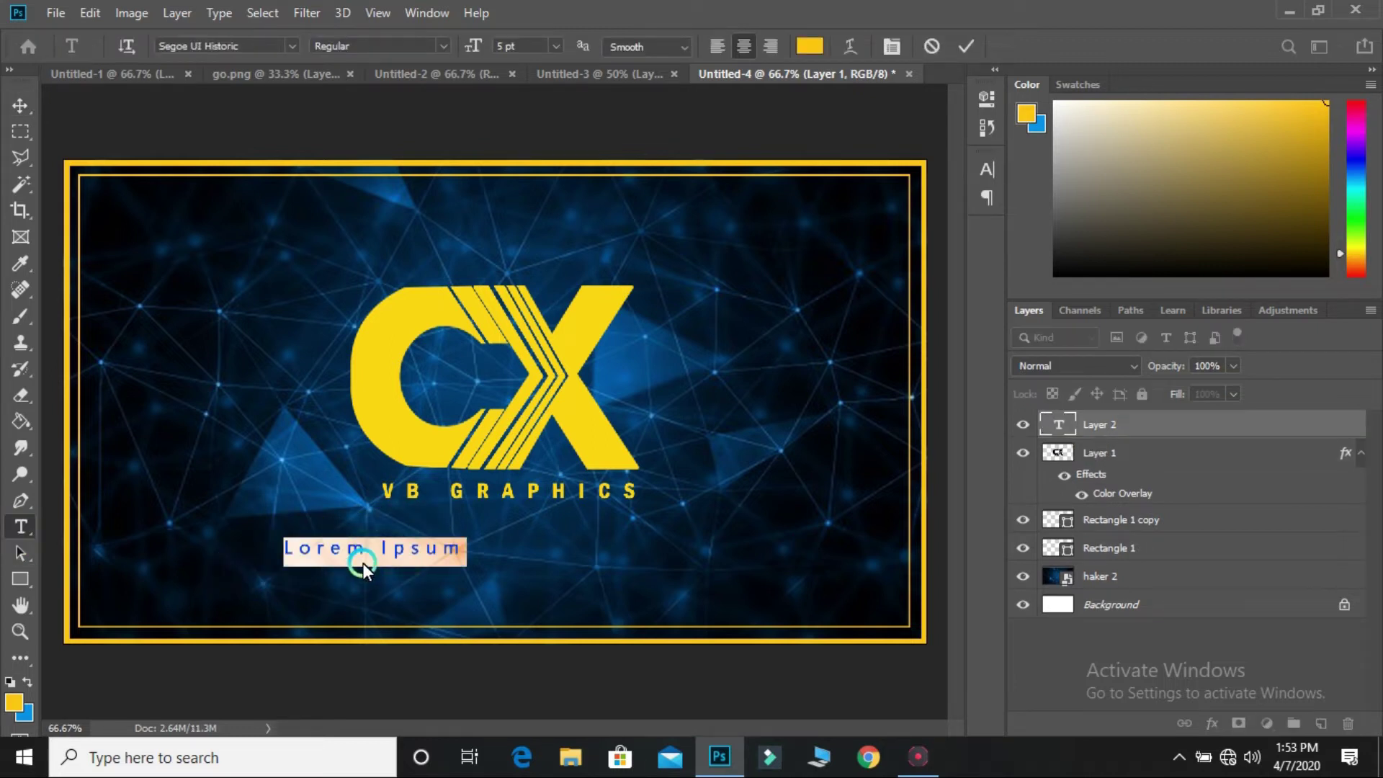
text(www.yourwebsite.com)
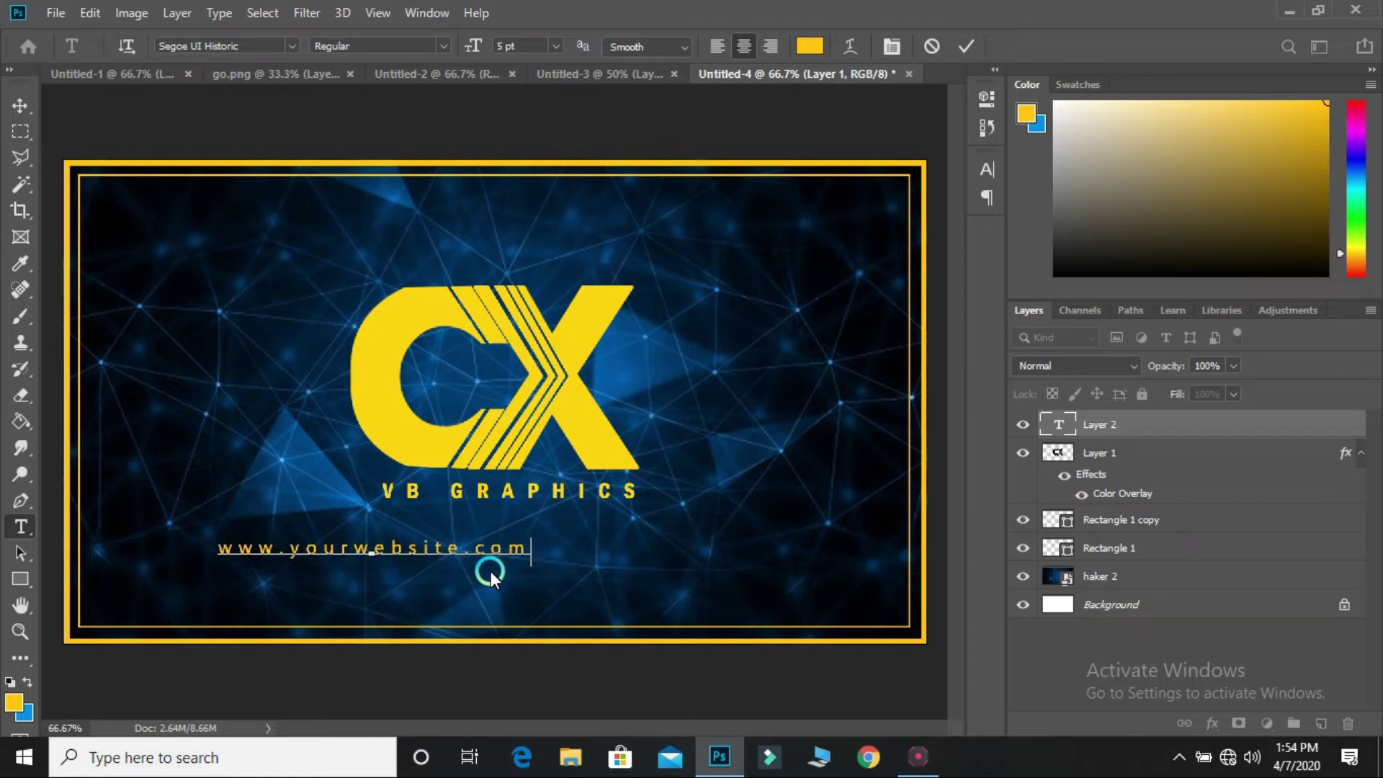
- Make the website text white in bold Franklin Gothic Demi Cond
drag(490, 572, 83, 475)
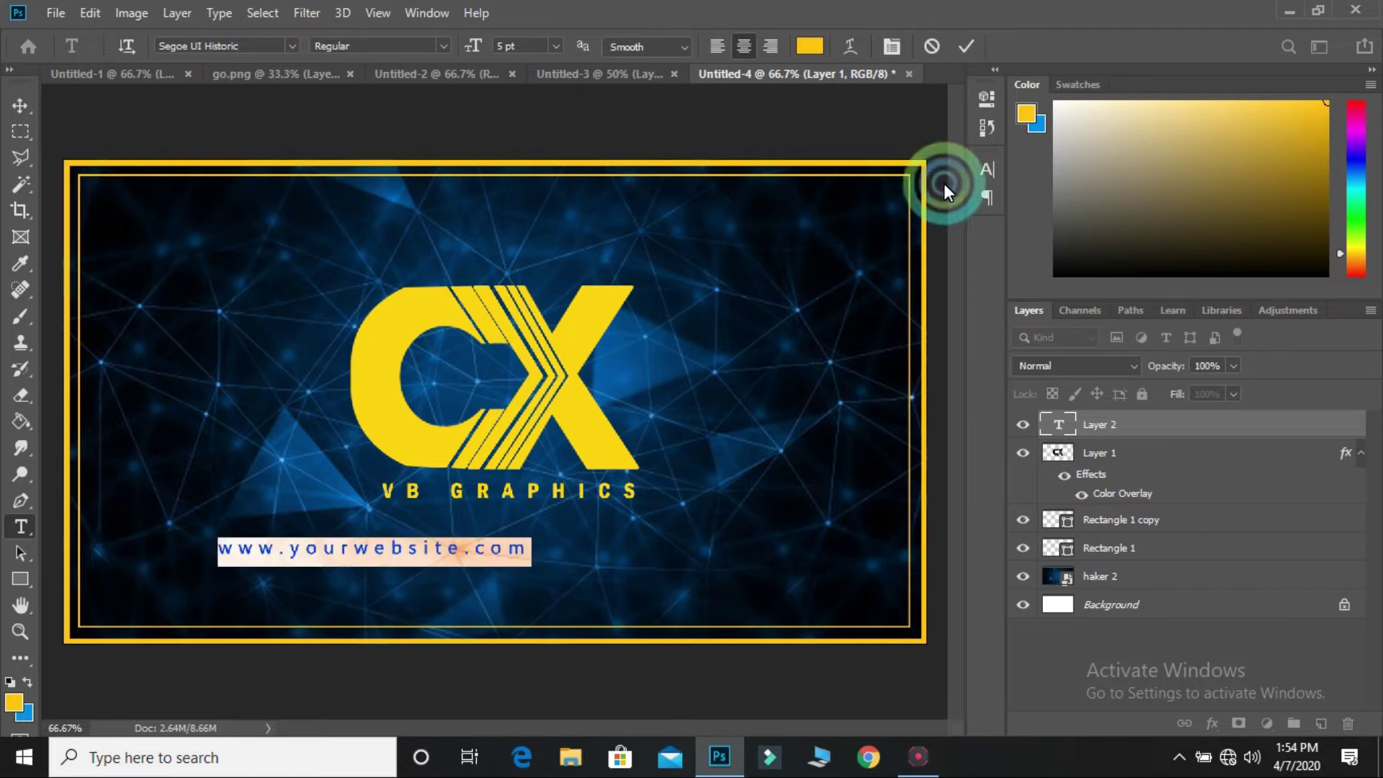
click(988, 173)
click(958, 269)
click(720, 315)
click(1286, 321)
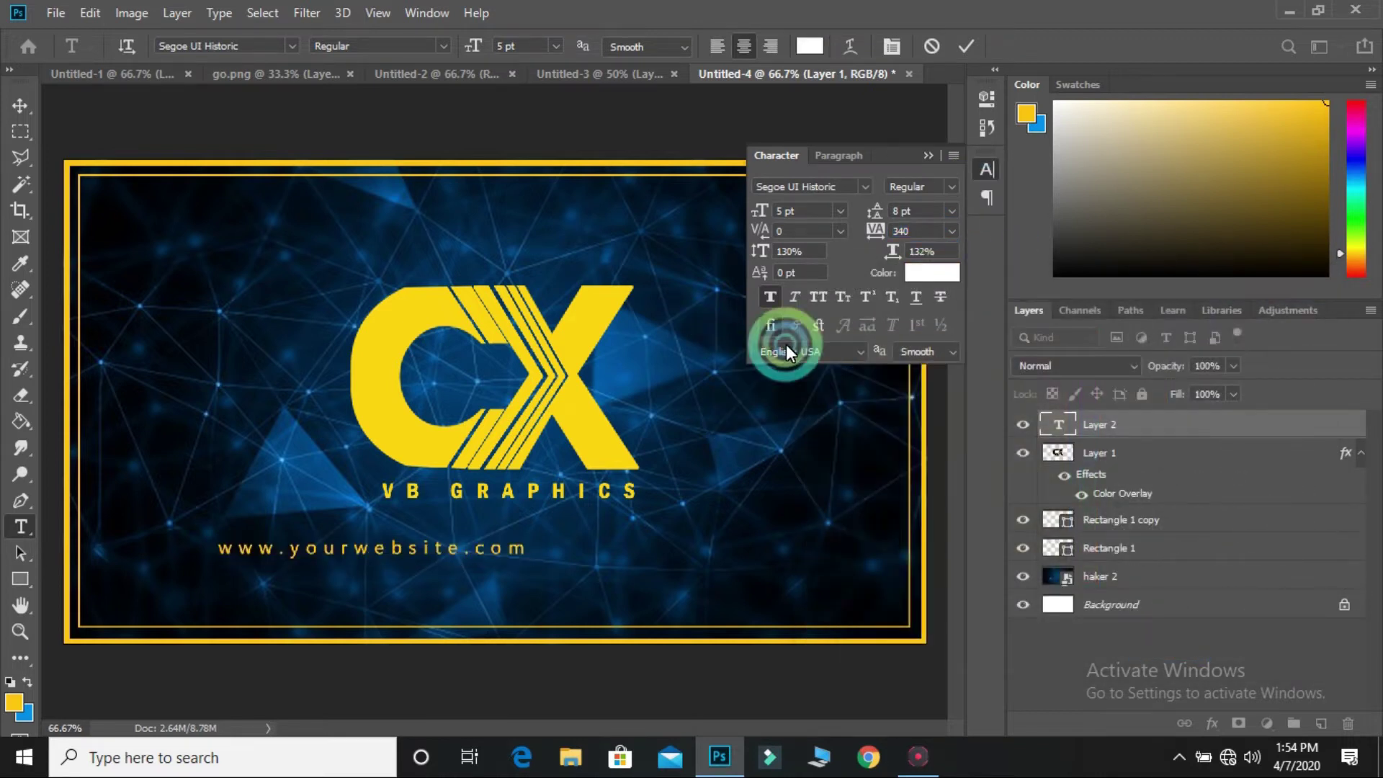
click(865, 189)
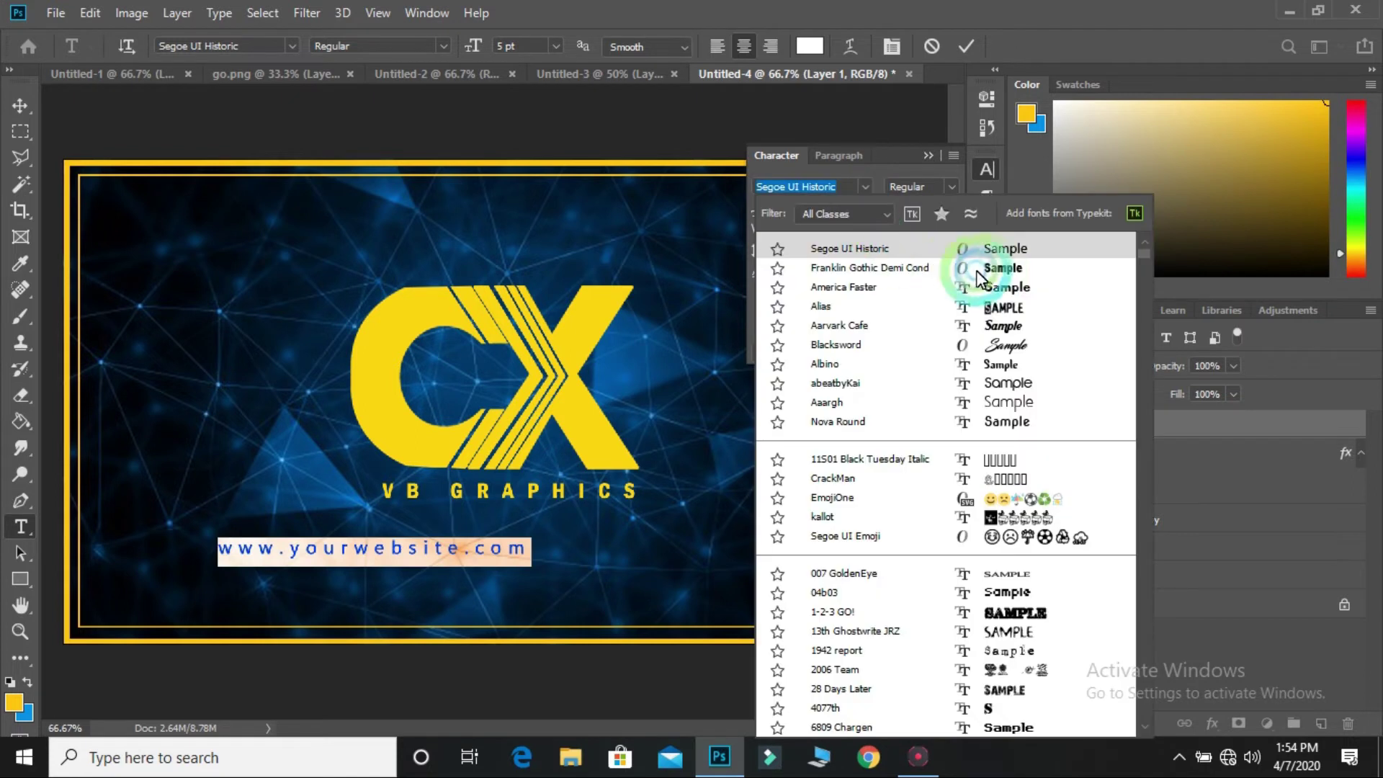
click(993, 268)
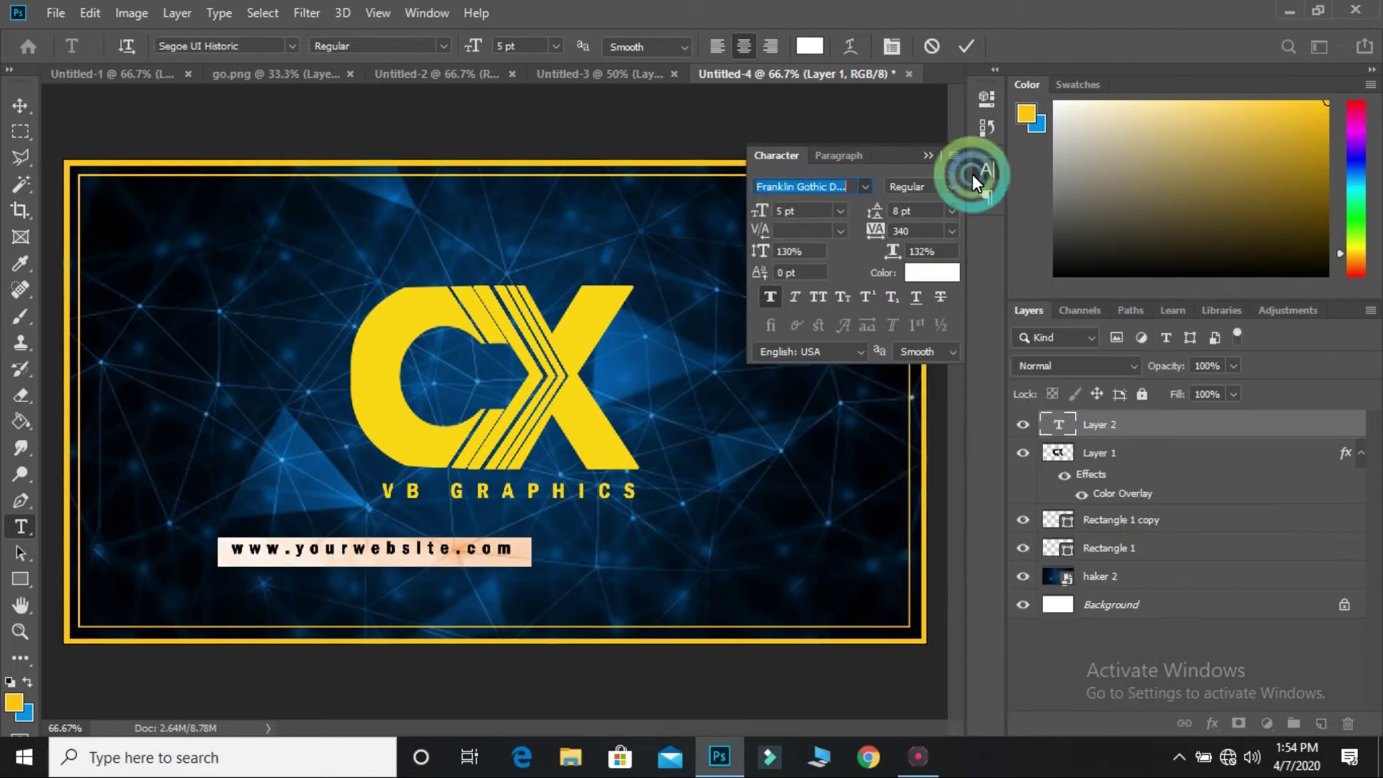
click(241, 544)
- Move the website line up to sit just beneath VB GRAPHICS
click(20, 105)
drag(340, 556, 476, 537)
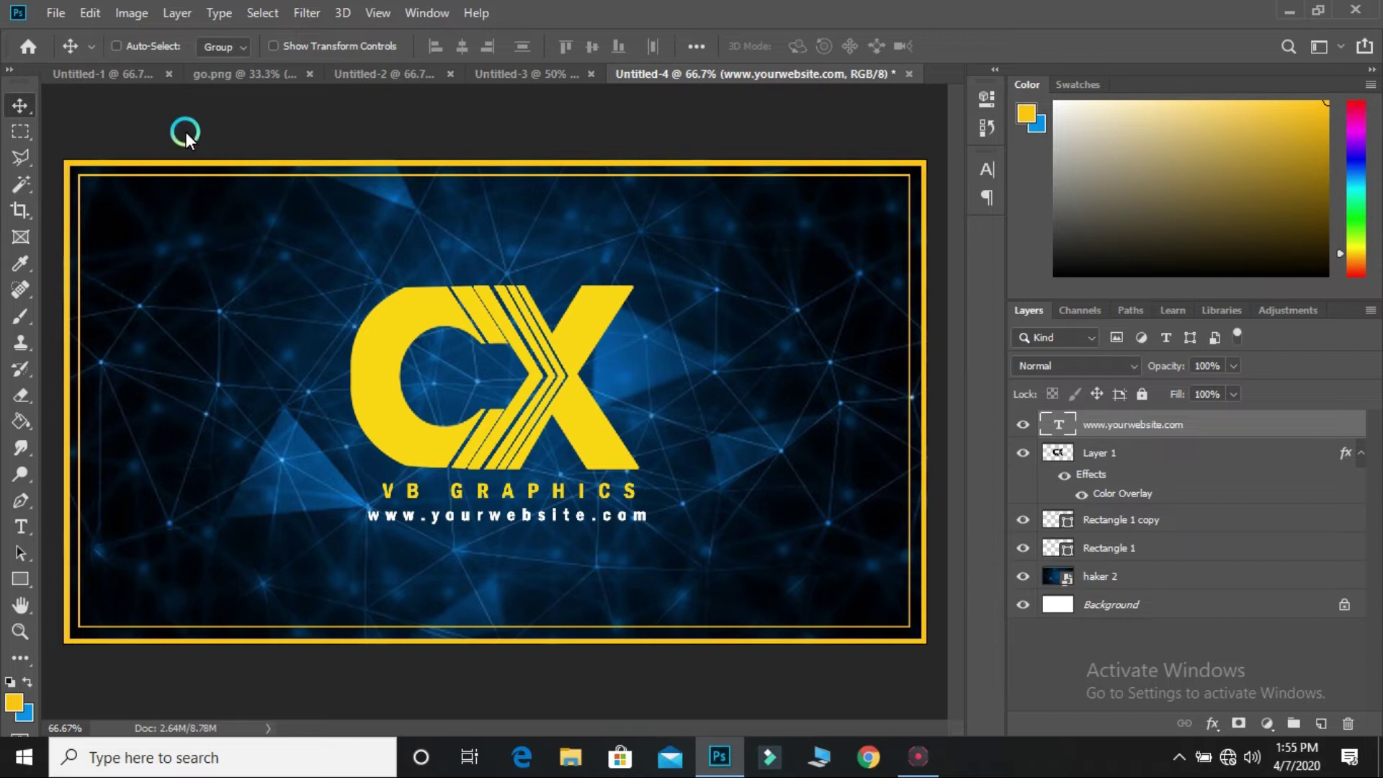
click(44, 11)
click(97, 62)
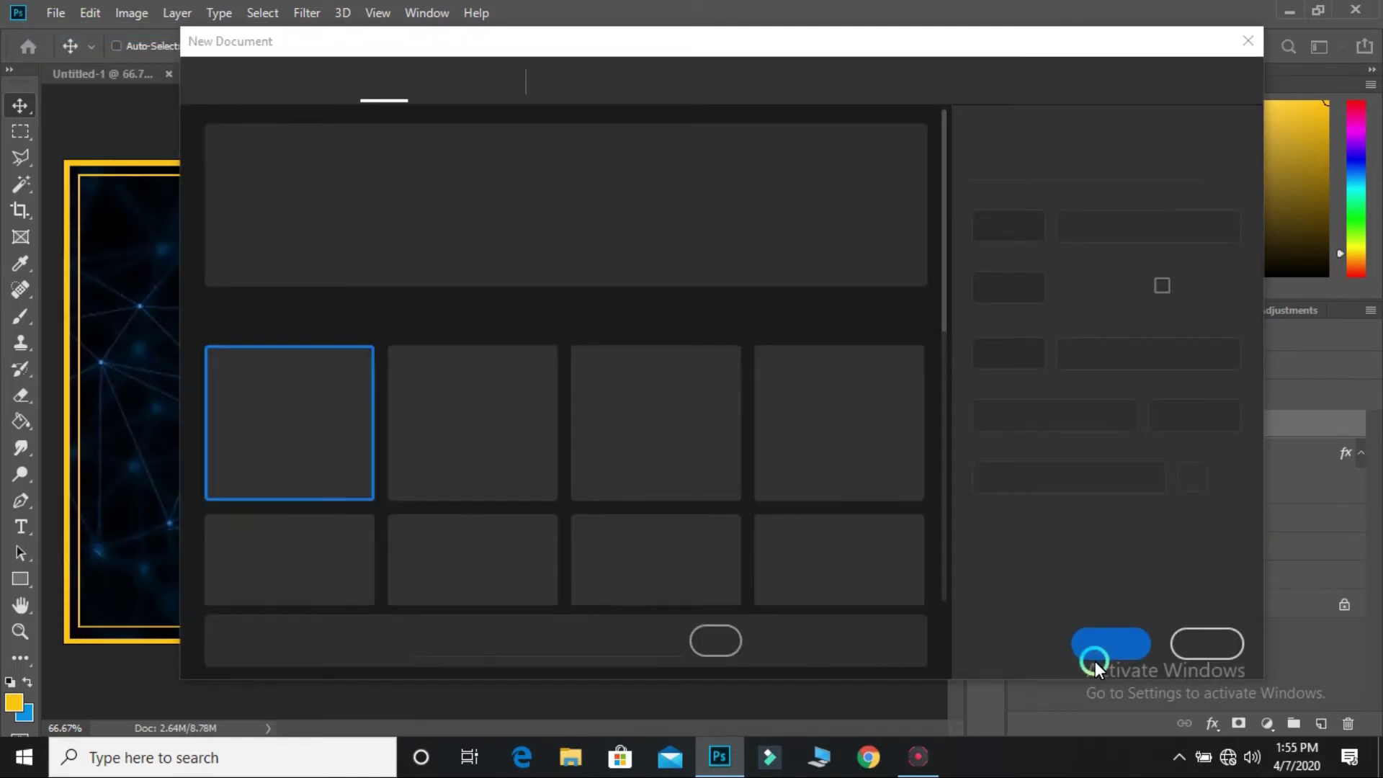
- Create a new document and place the 'haker 2' network image in it as embedded
click(1097, 648)
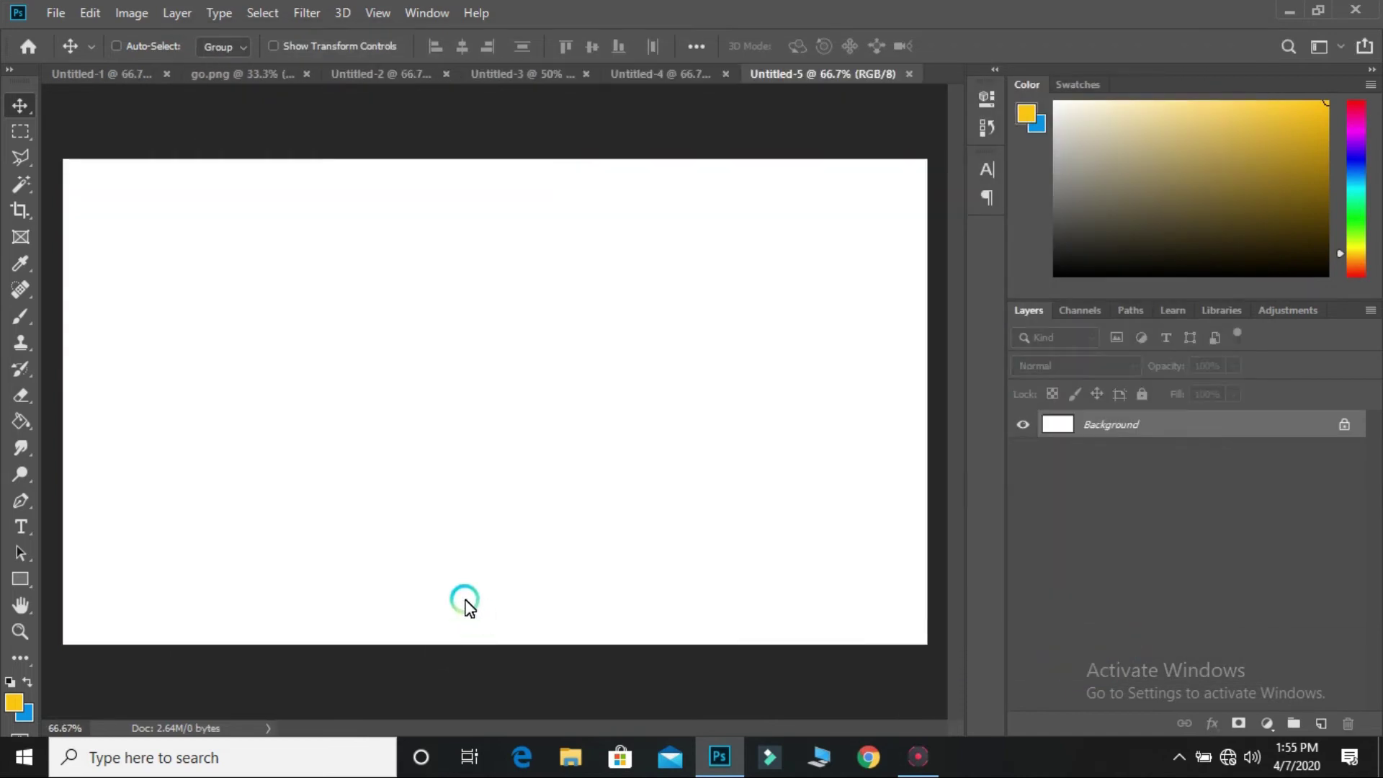
click(54, 12)
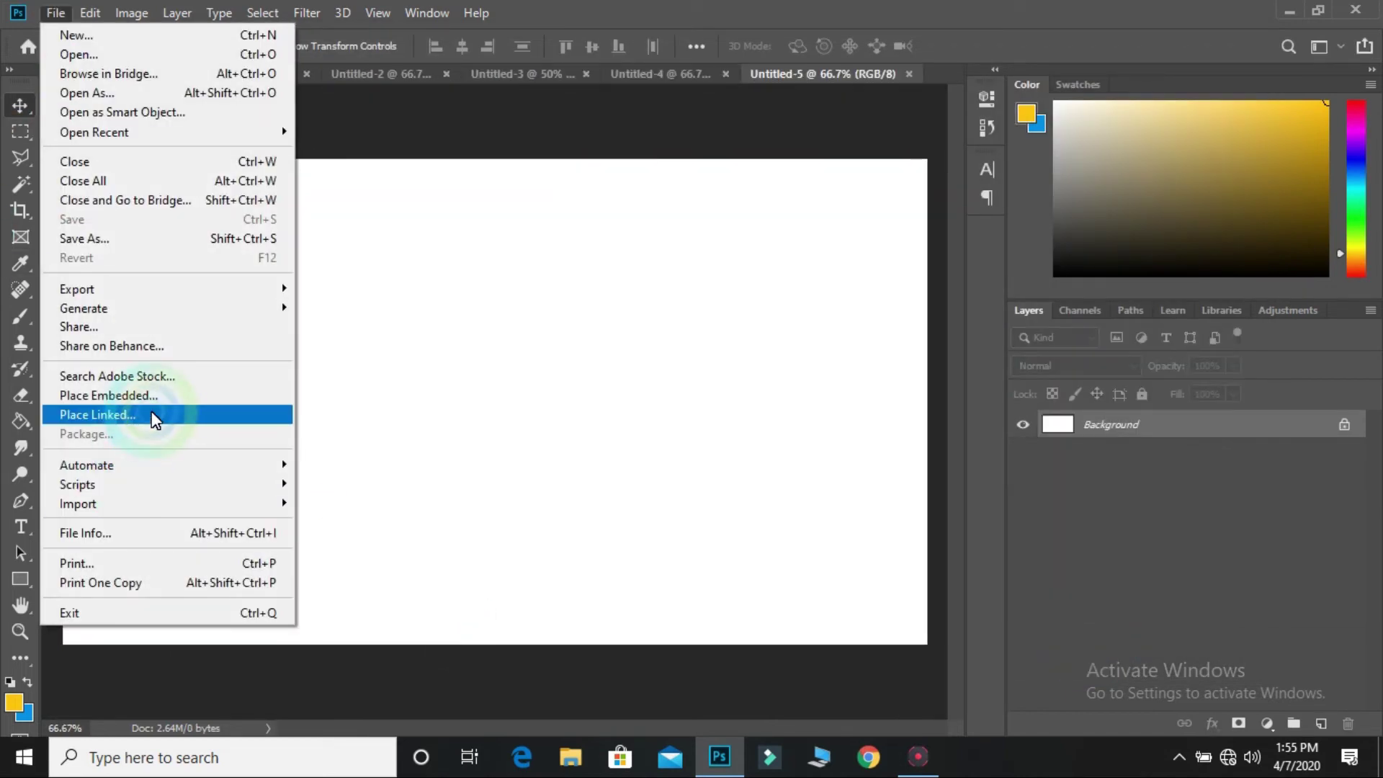
click(161, 395)
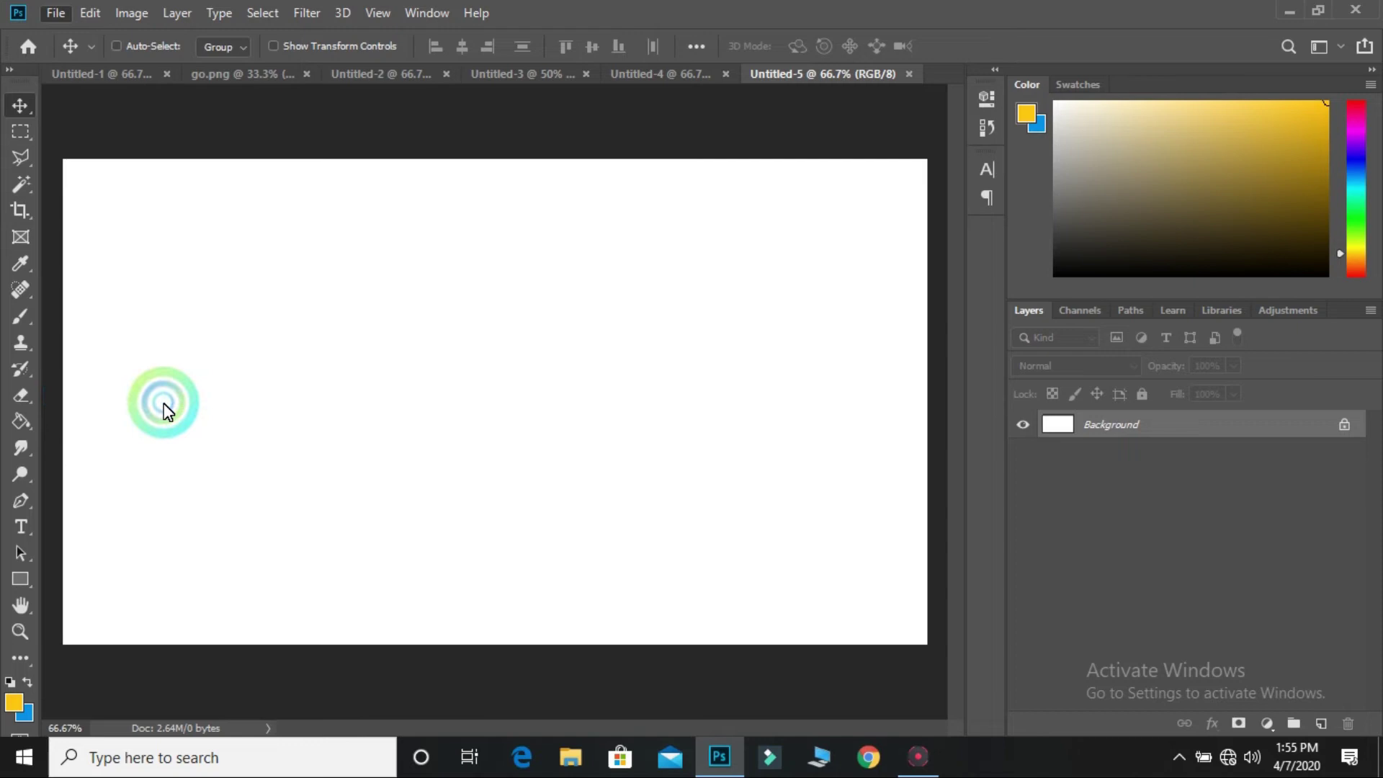
scroll(180, 310, down, 3)
scroll(180, 309, down, 2)
scroll(179, 310, down, 2)
scroll(180, 310, down, 1)
click(227, 347)
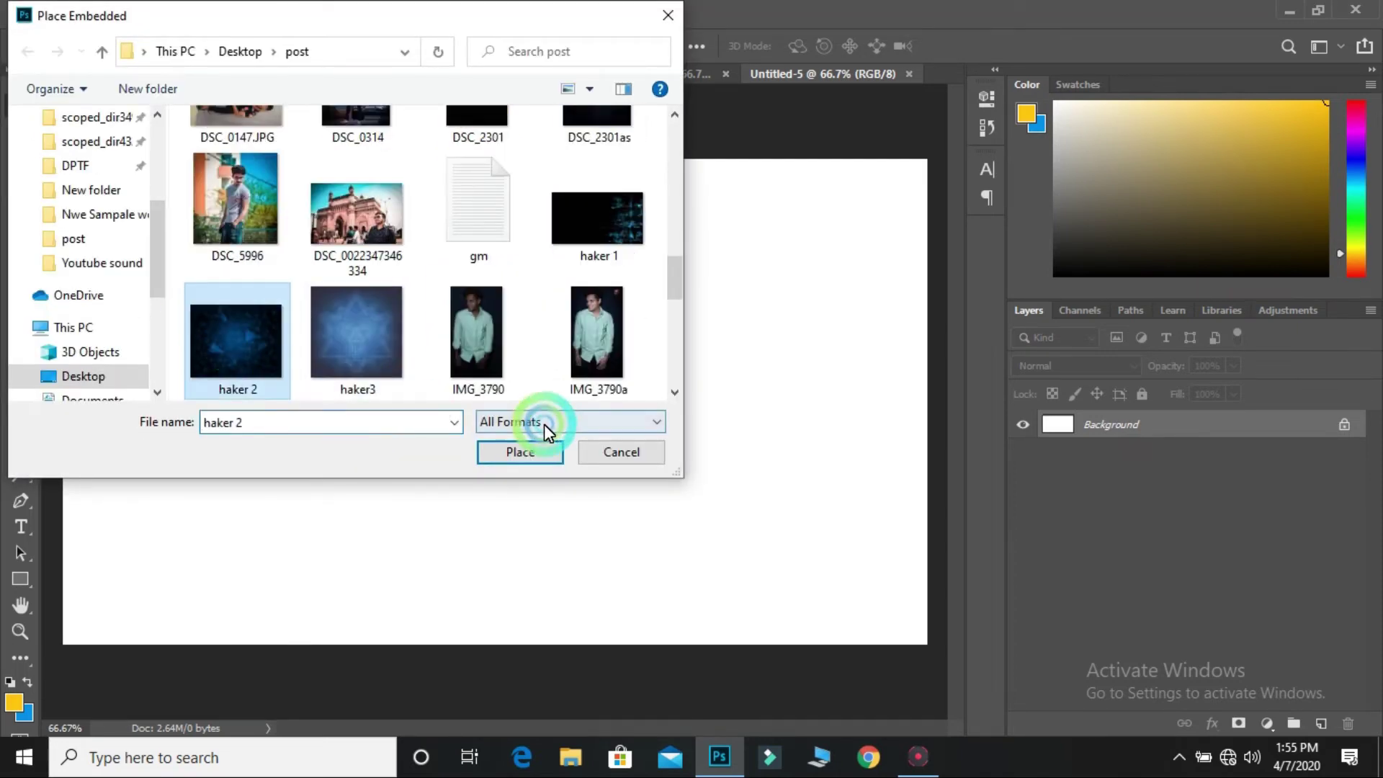
click(512, 454)
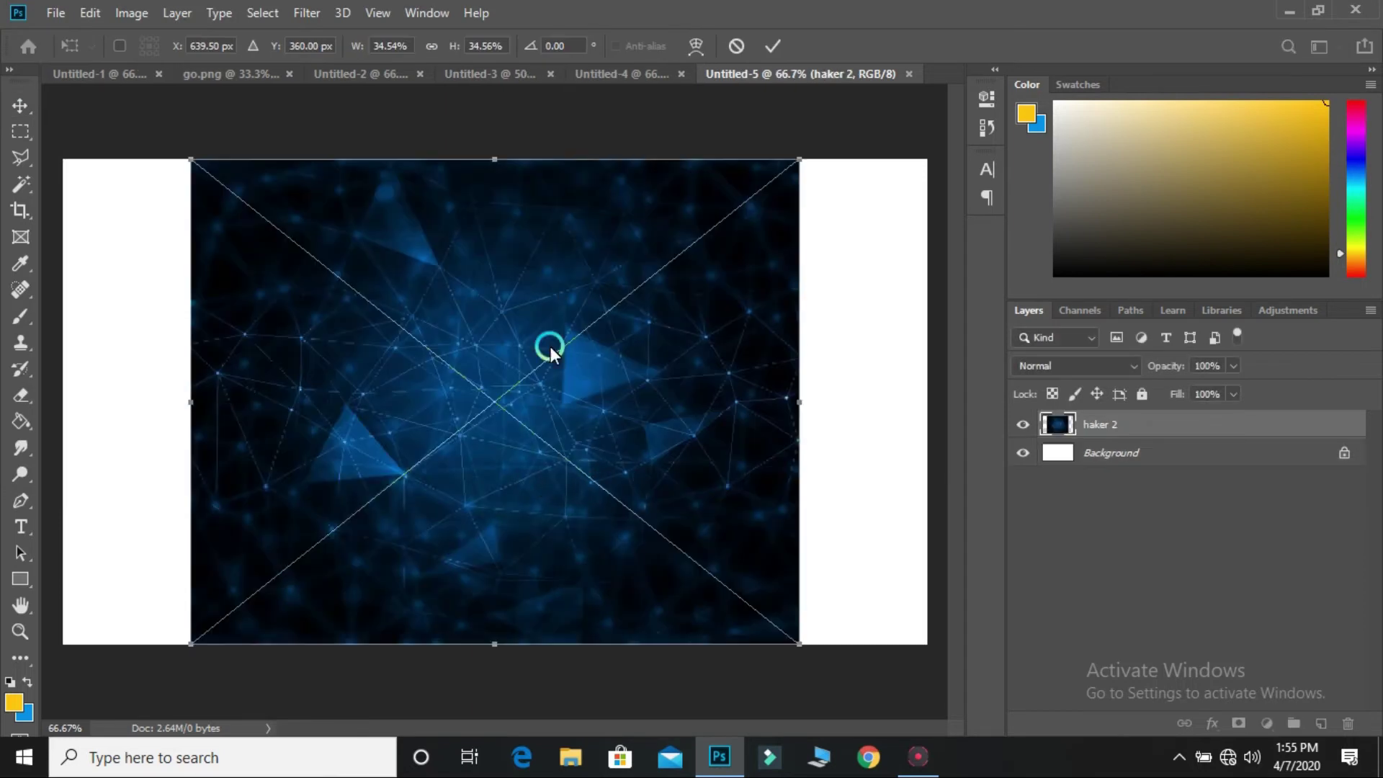
- Stretch the network image to fill the canvas and nudge the contact block slightly right and down
drag(190, 160, 18, 126)
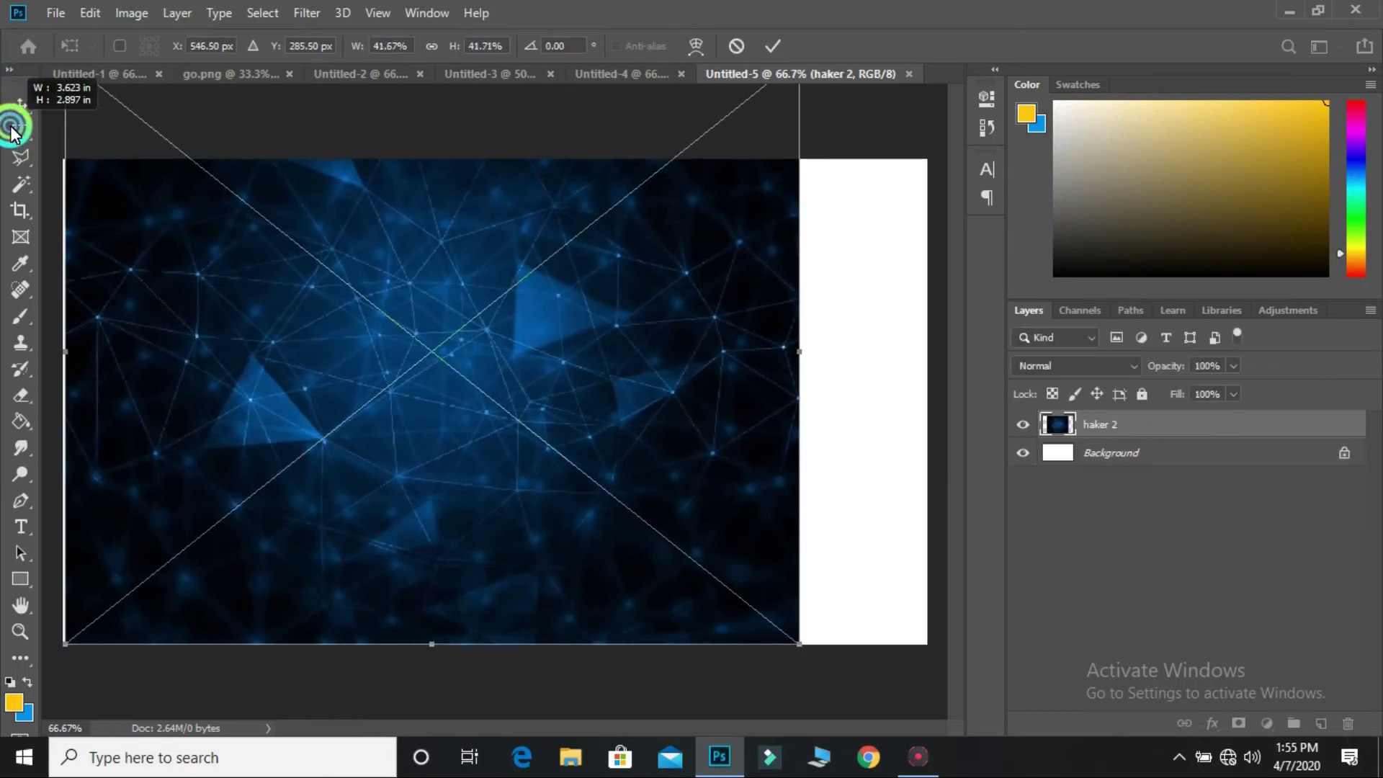
drag(802, 653, 933, 744)
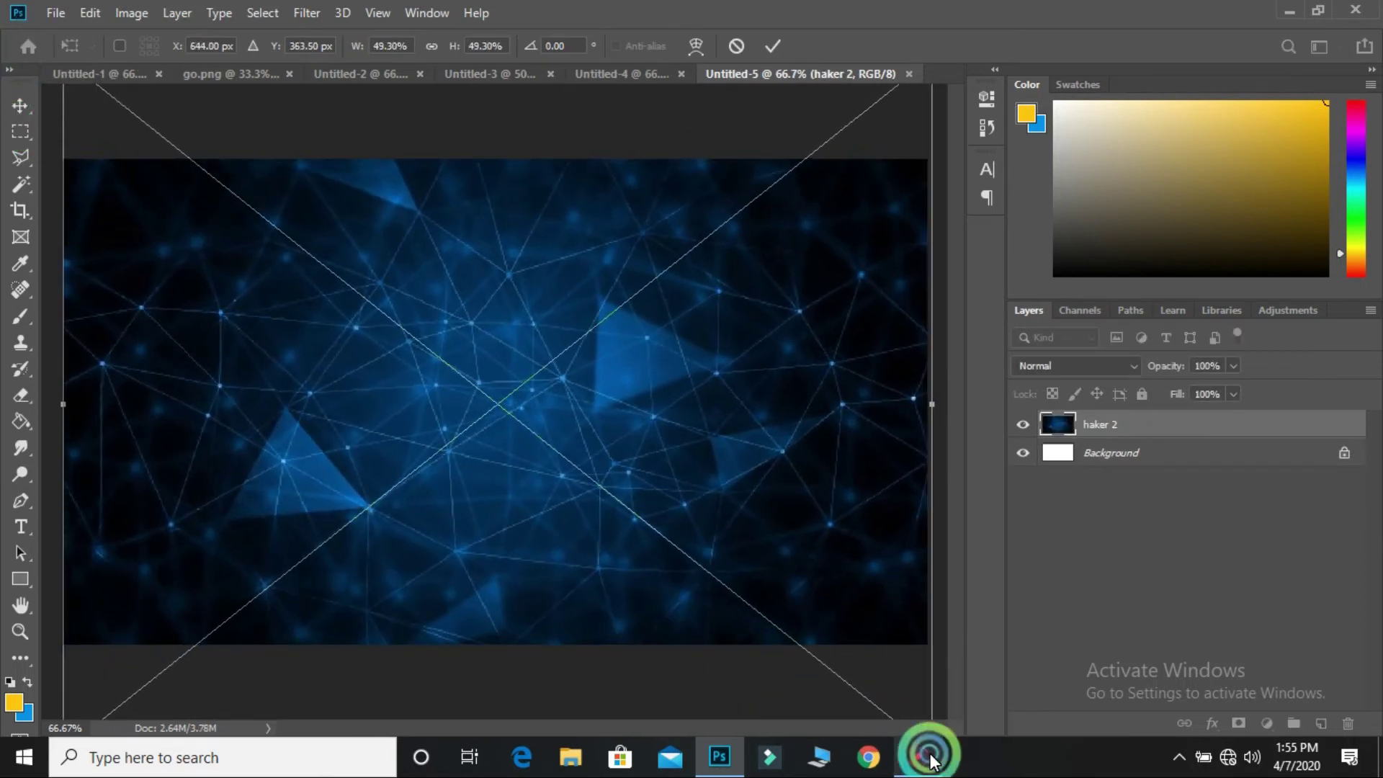
double_click(565, 465)
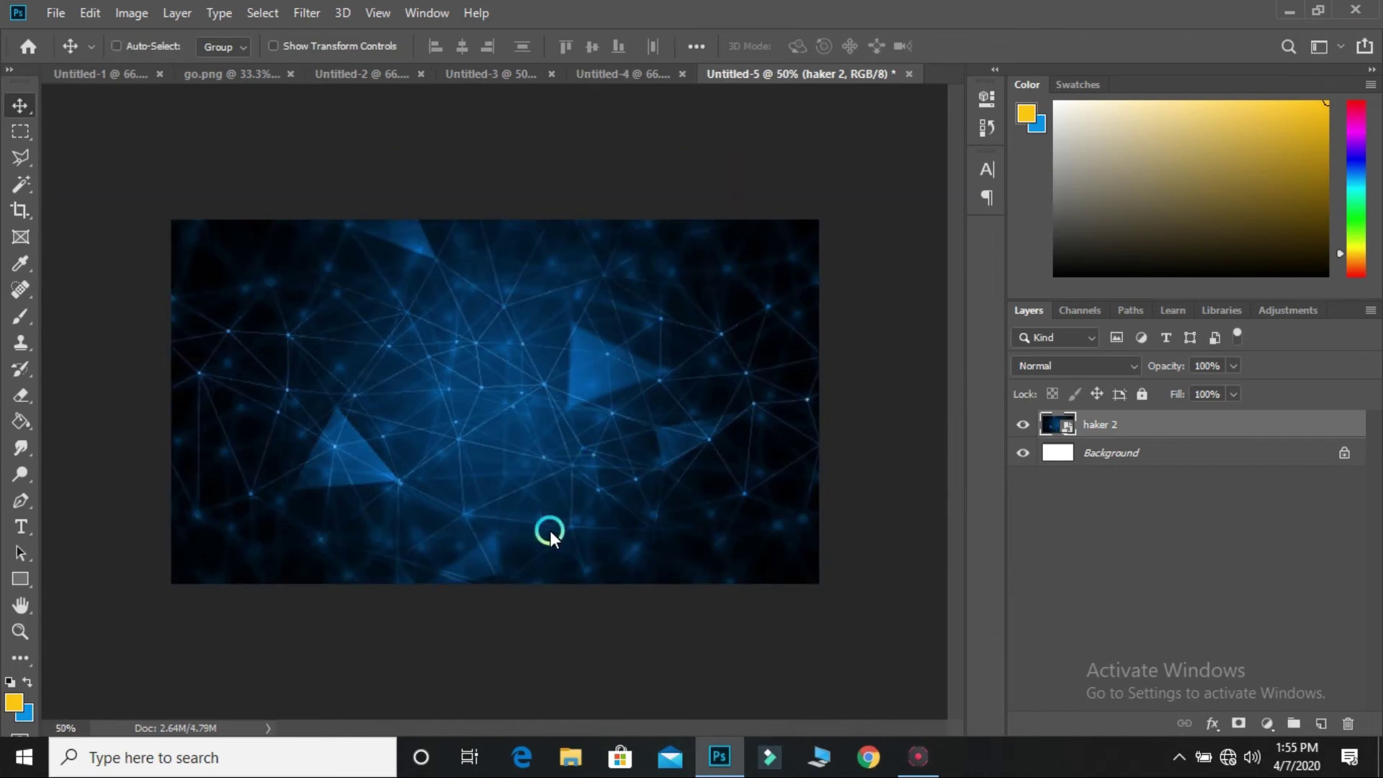
drag(658, 488, 669, 499)
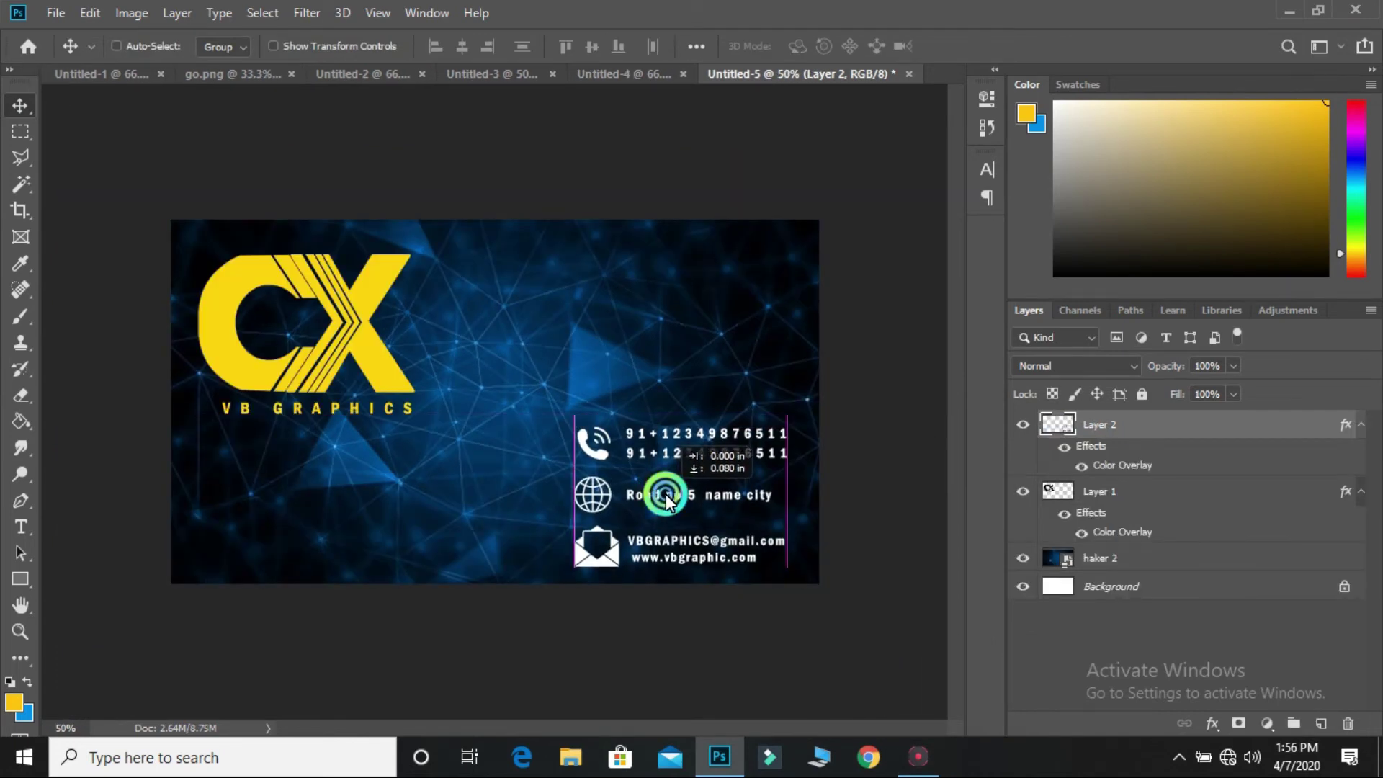
click(56, 13)
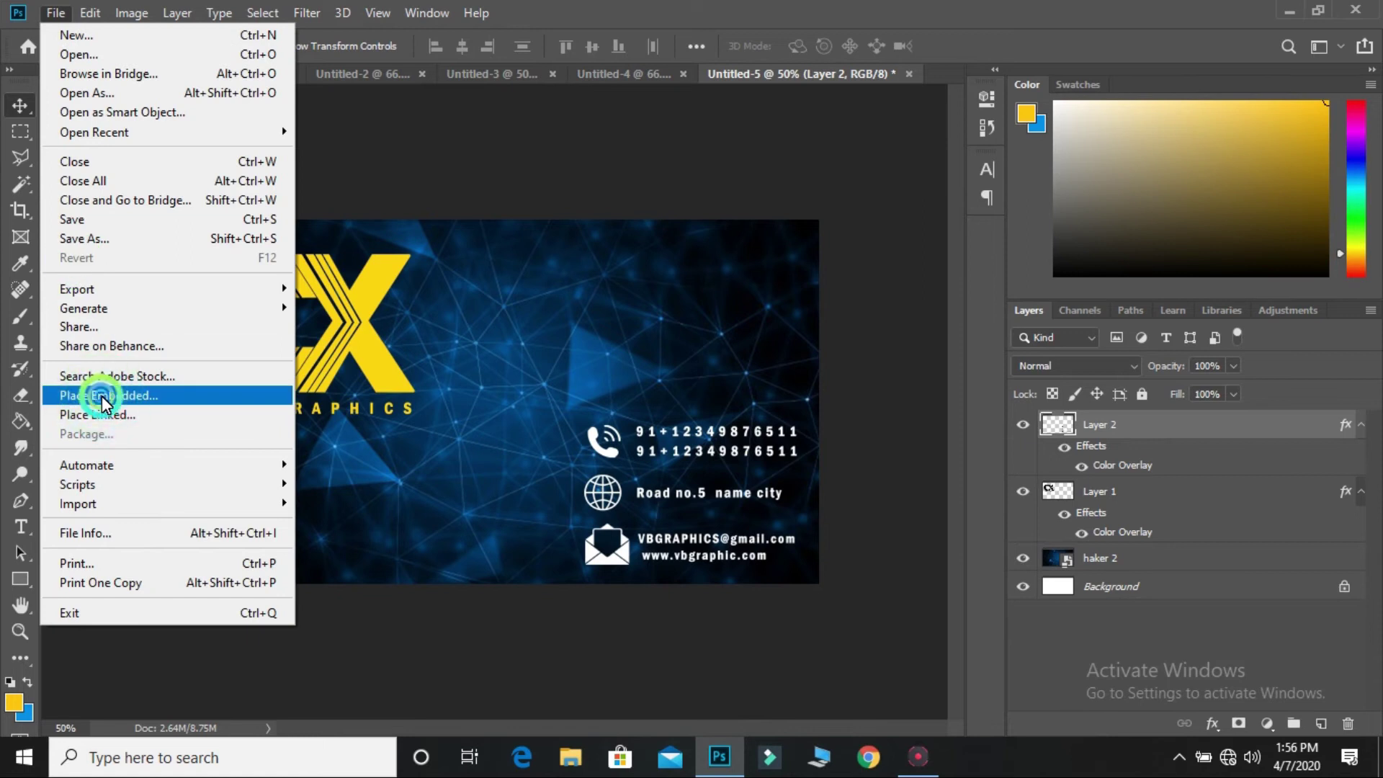
- Place the QR code PNG from Downloads into the card back
click(108, 395)
click(105, 351)
scroll(447, 245, down, 3)
scroll(447, 245, down, 3)
scroll(453, 248, down, 3)
scroll(453, 249, down, 3)
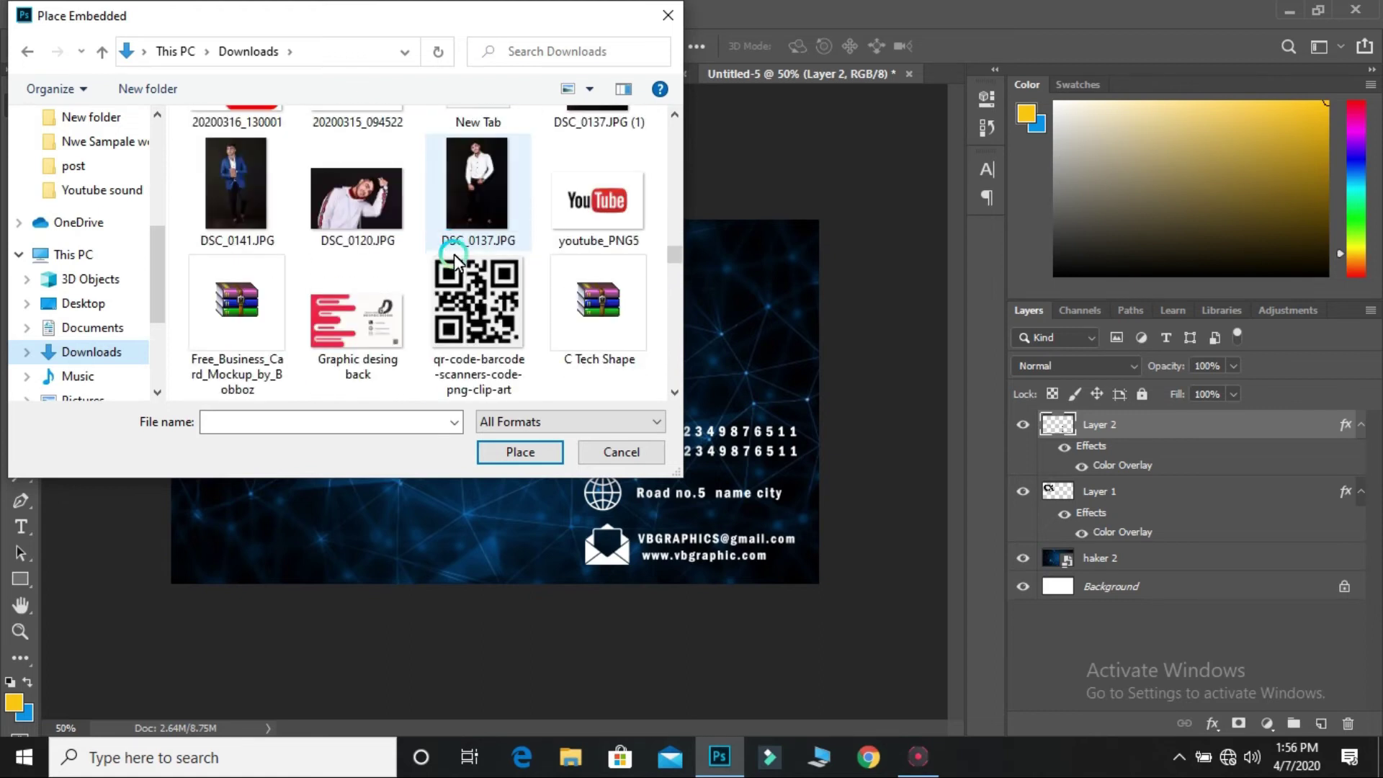
click(454, 258)
click(509, 454)
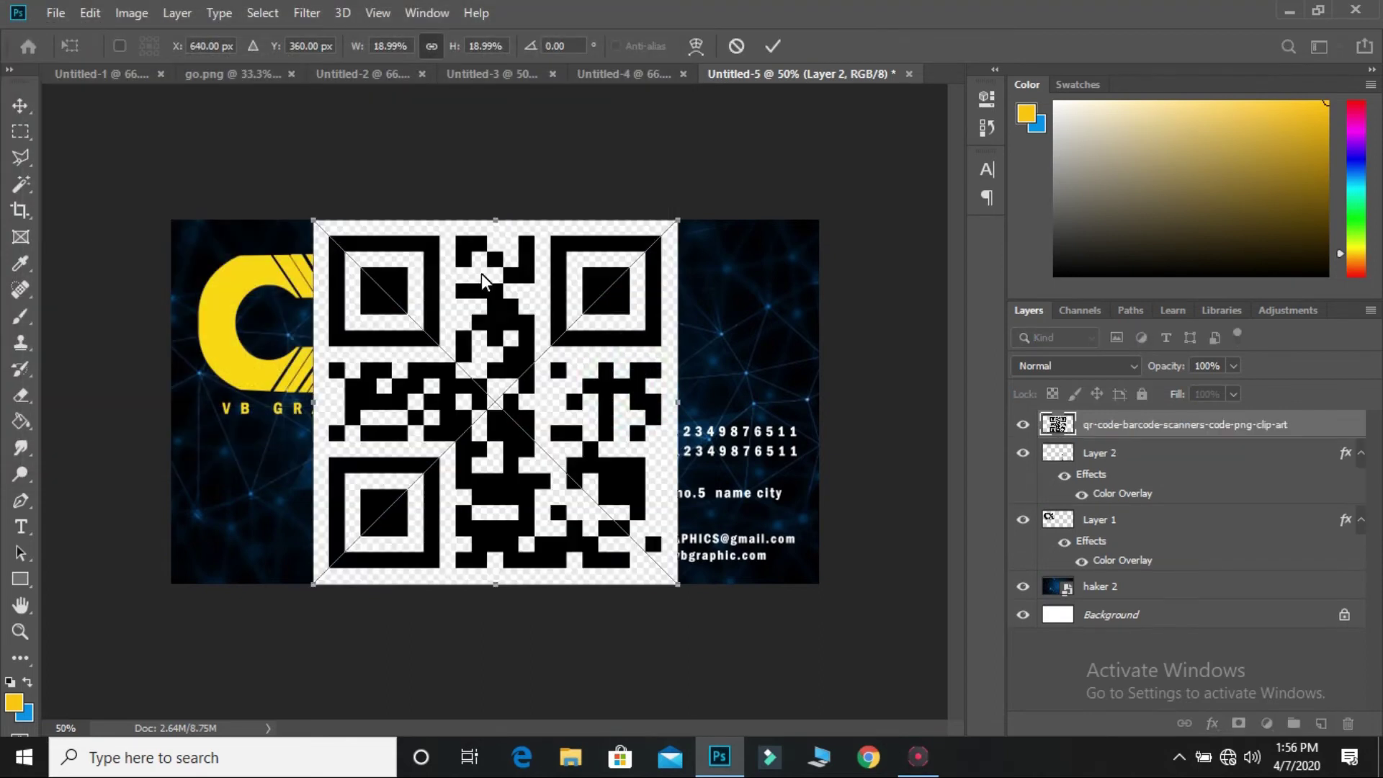
- Shrink the QR code, position it above the contact details, and set it to Screen blending
mouse_move(315, 222)
mouse_down()
mouse_move(502, 459)
mouse_move(555, 464)
mouse_up()
drag(618, 539, 701, 347)
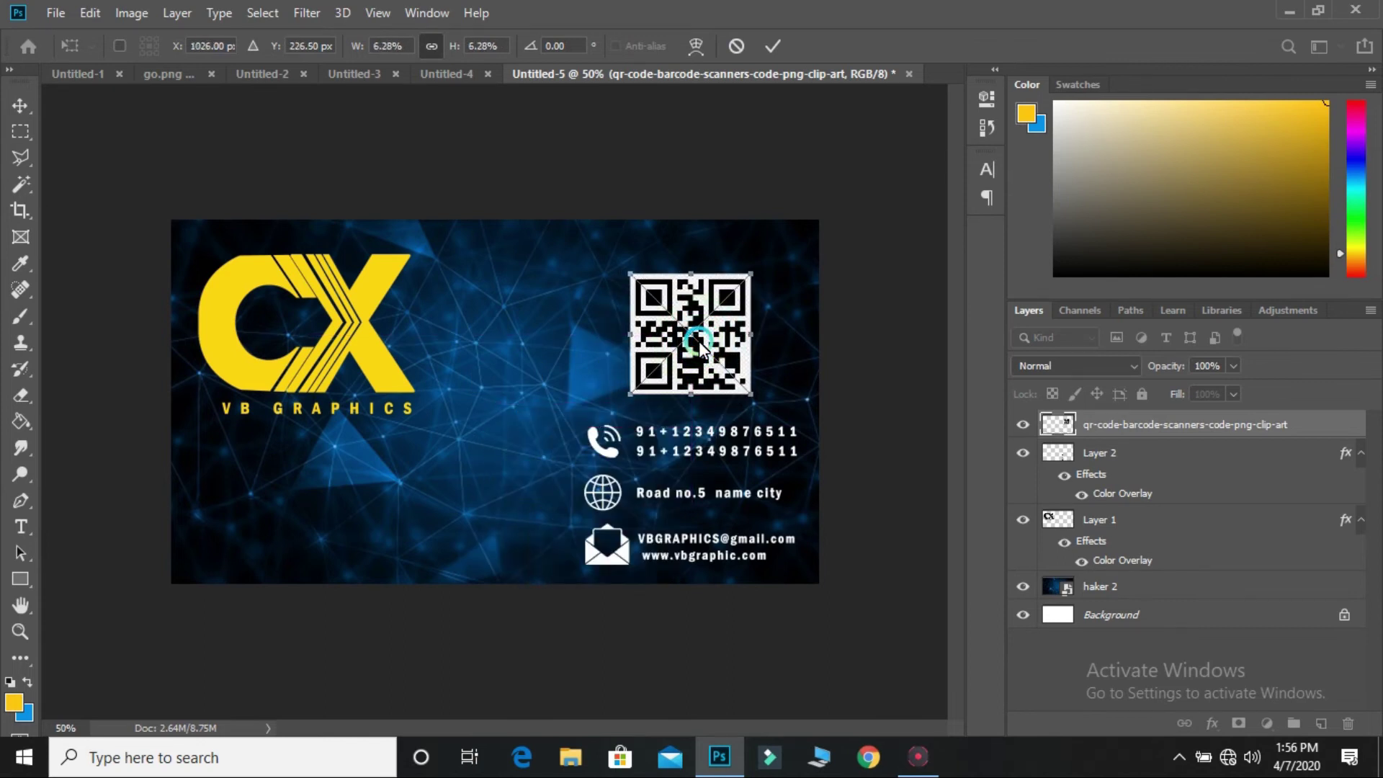
click(1057, 368)
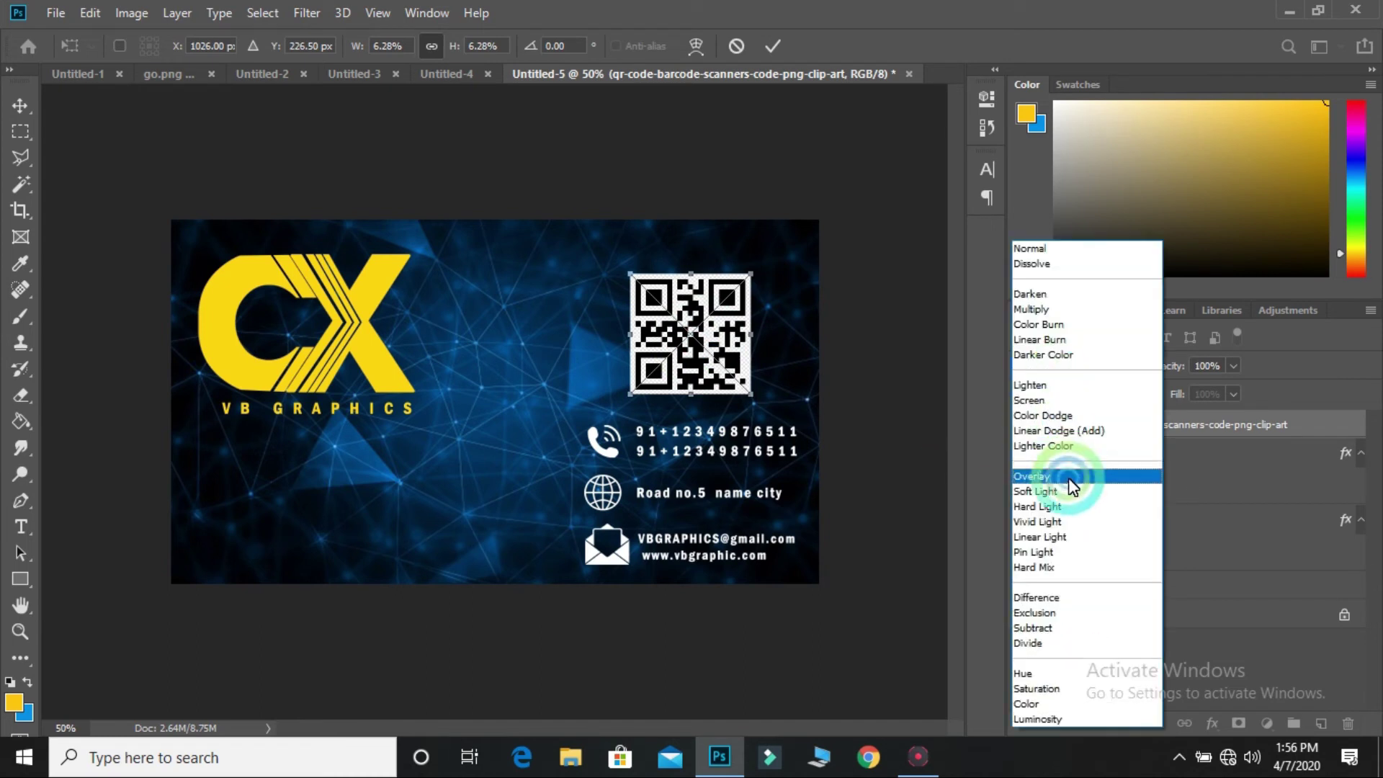
click(1069, 398)
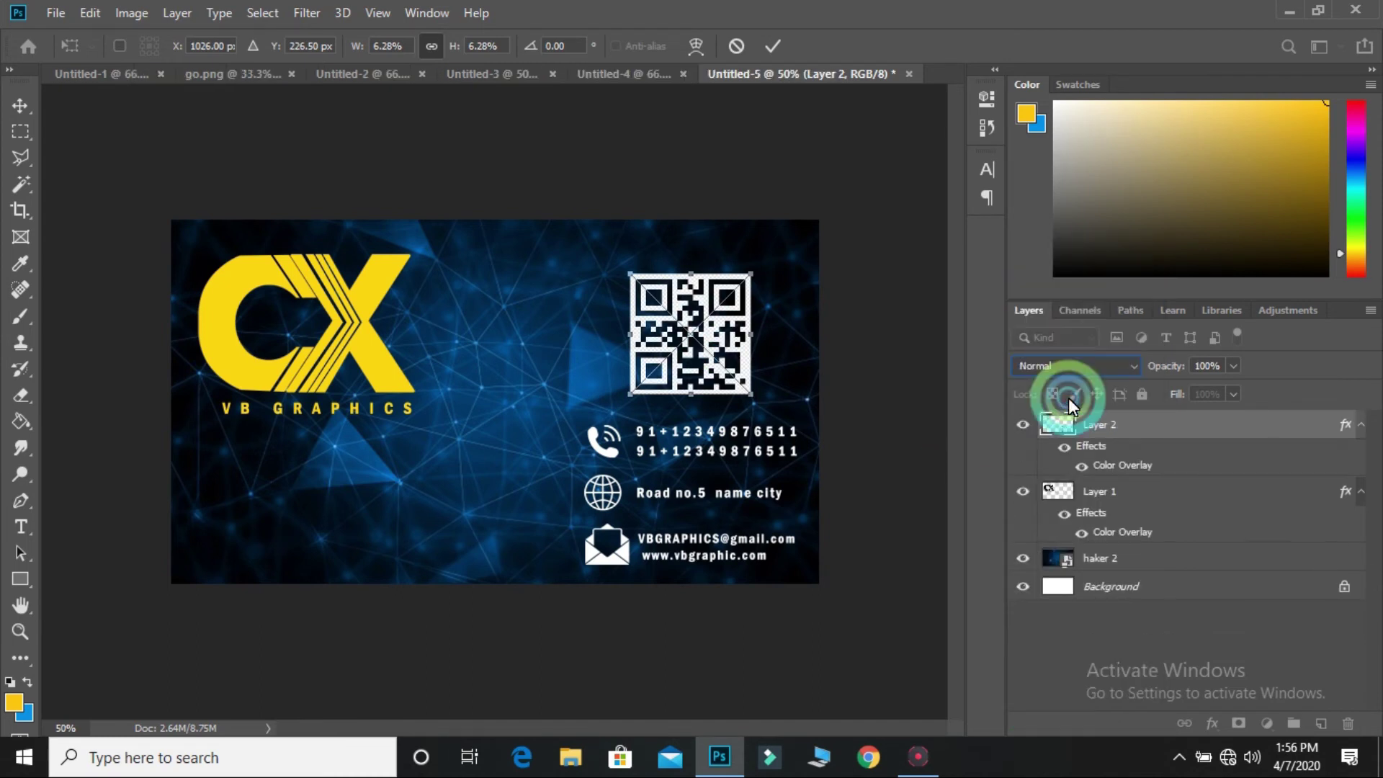
click(10, 105)
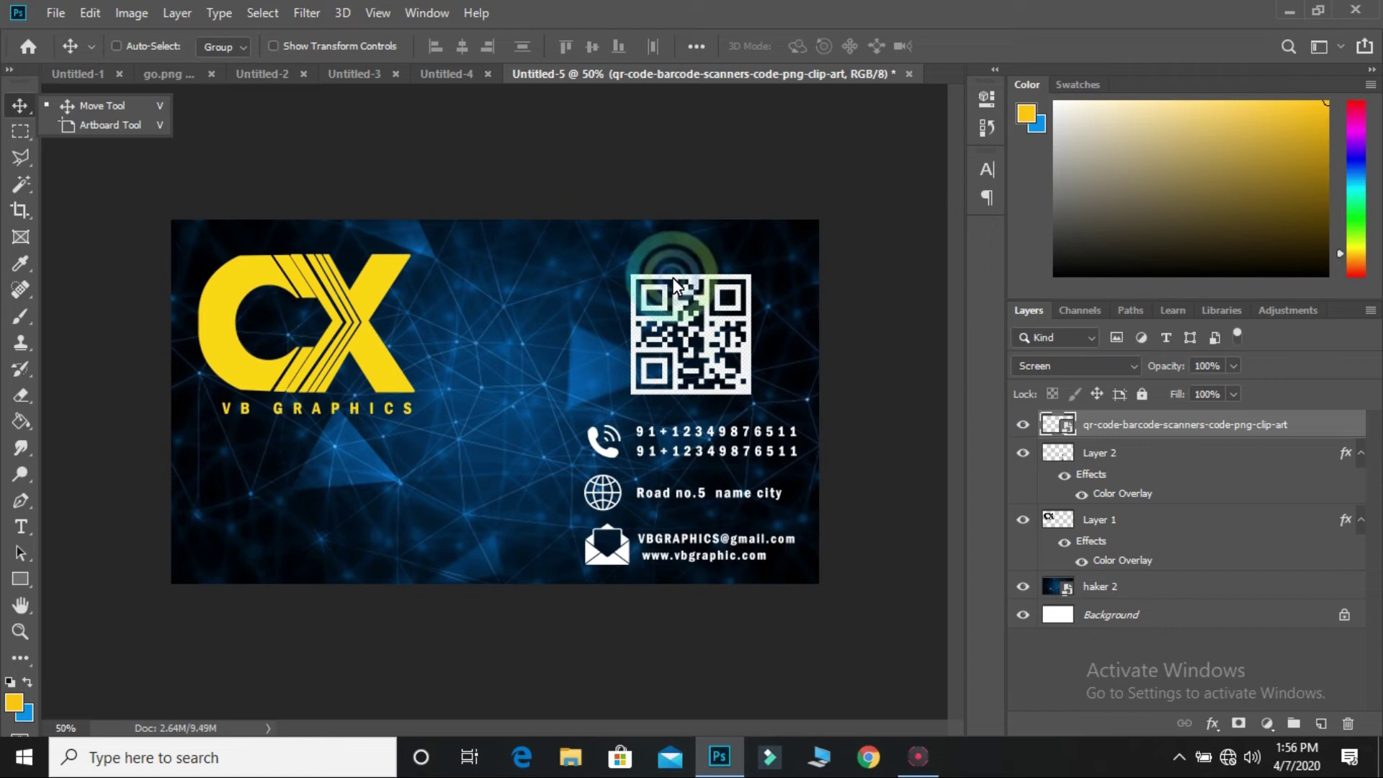
drag(689, 319, 692, 313)
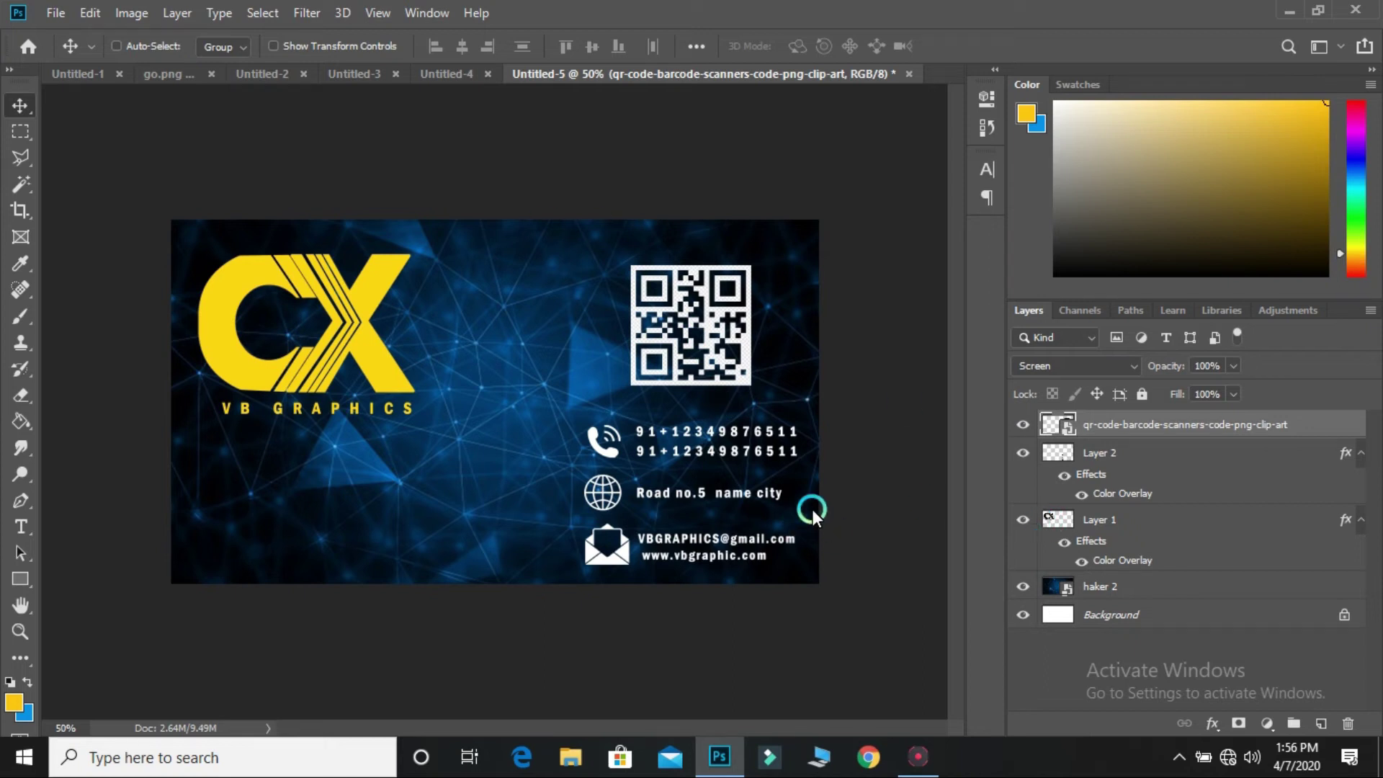
- Set the 'haker 2' background layer's blend mode to Pin Light
click(1118, 589)
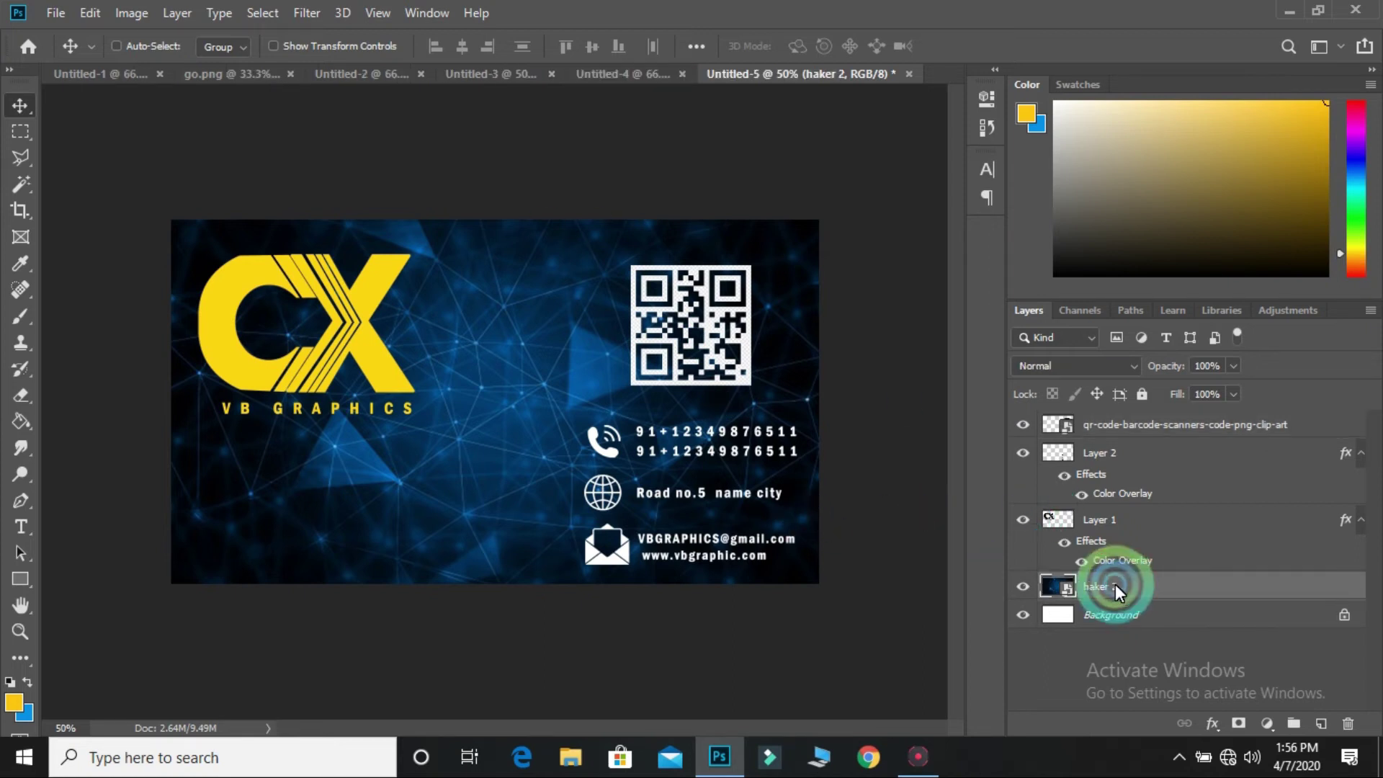
click(1105, 365)
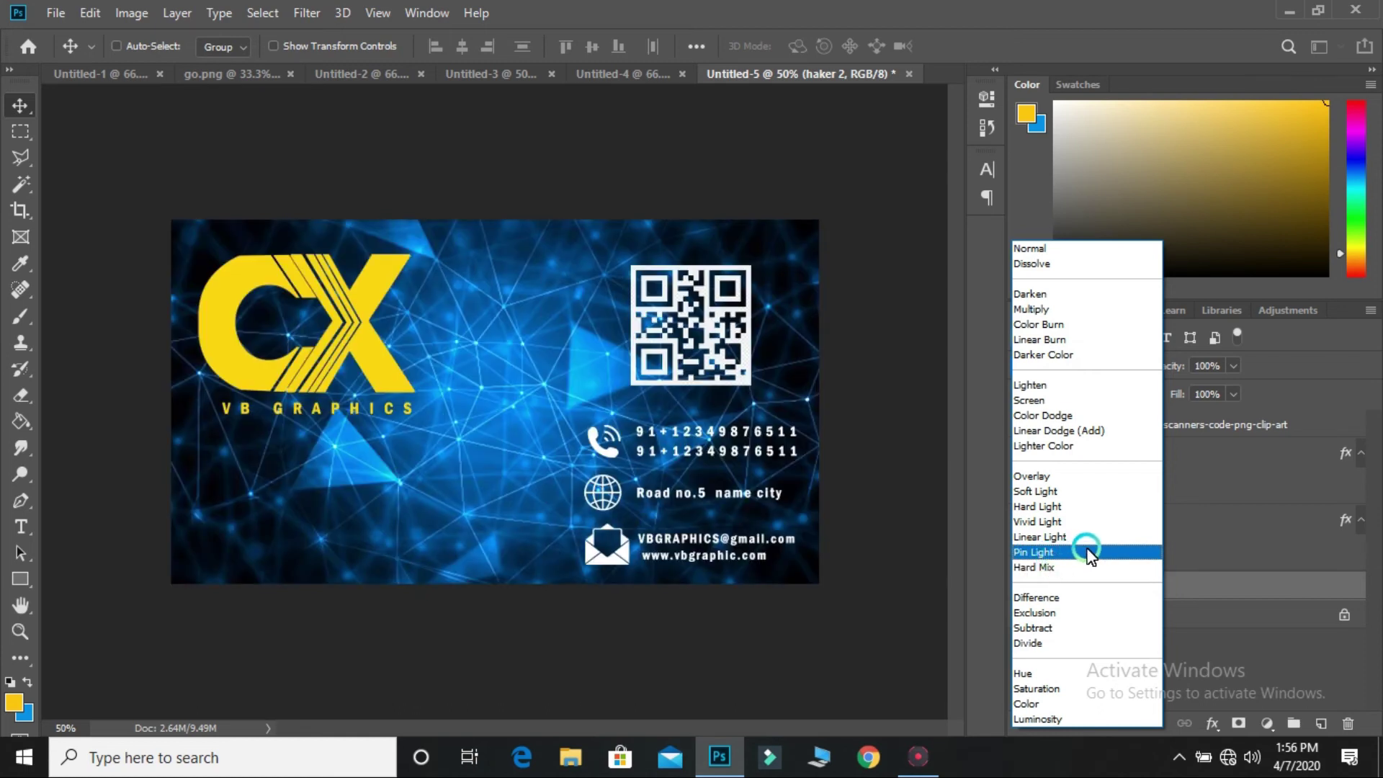
click(1088, 553)
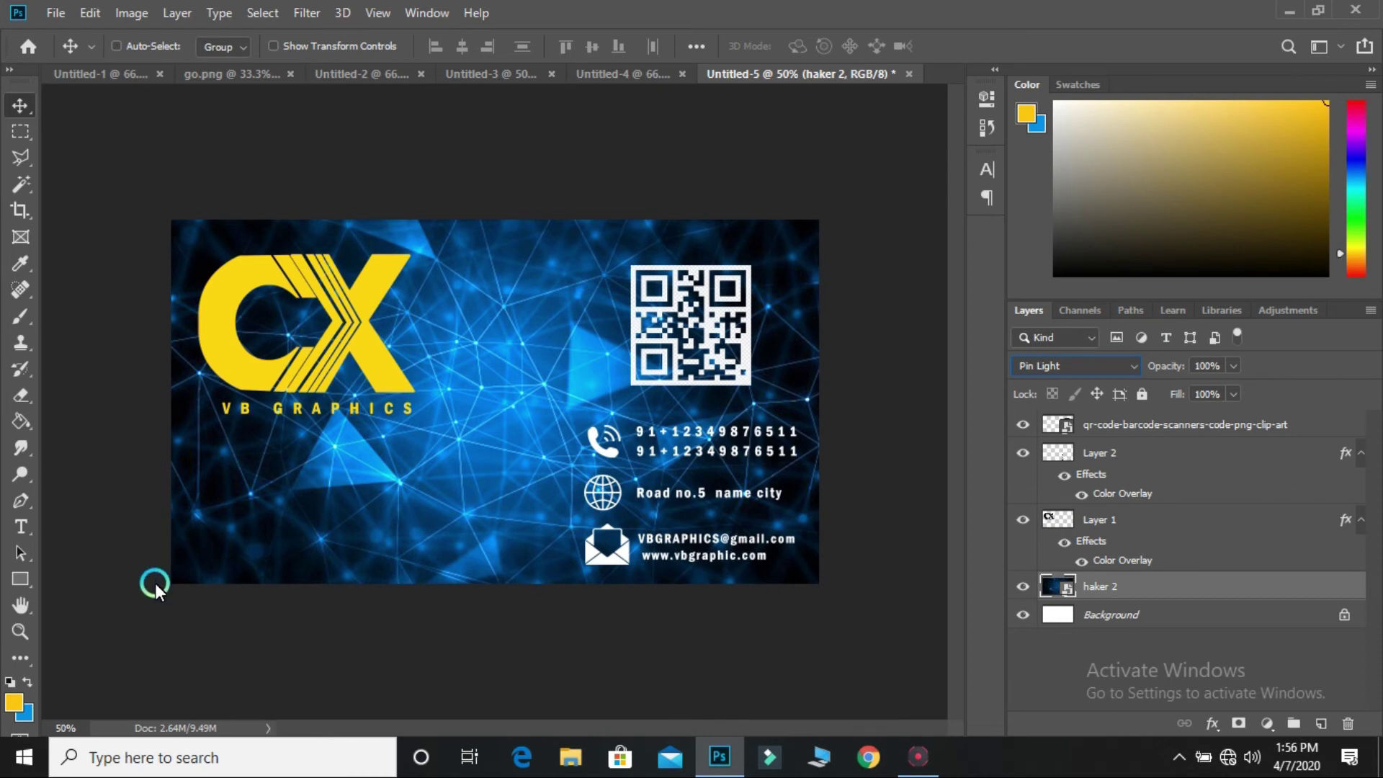
click(20, 578)
- Draw a rectangle over the whole card back with no fill and a yellow outline
drag(172, 218, 814, 567)
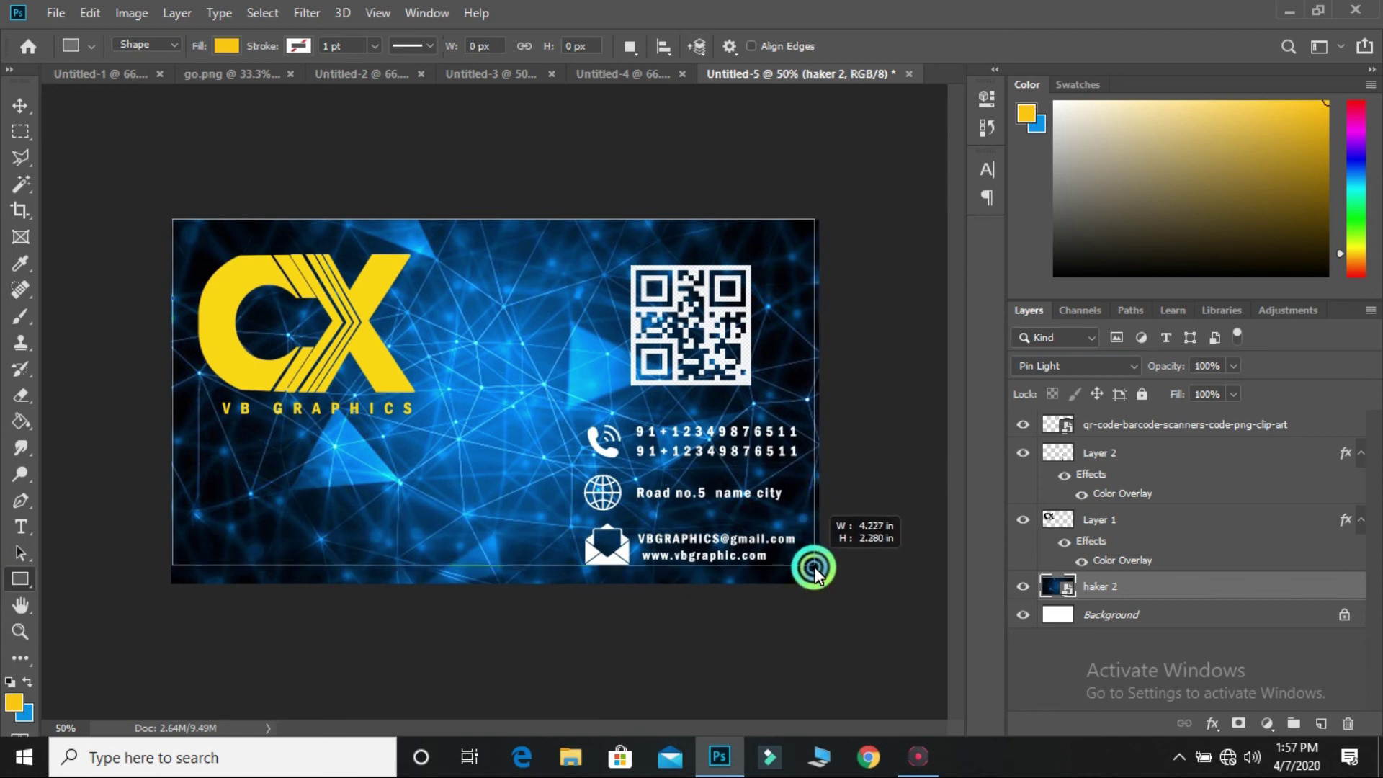
drag(814, 567, 820, 584)
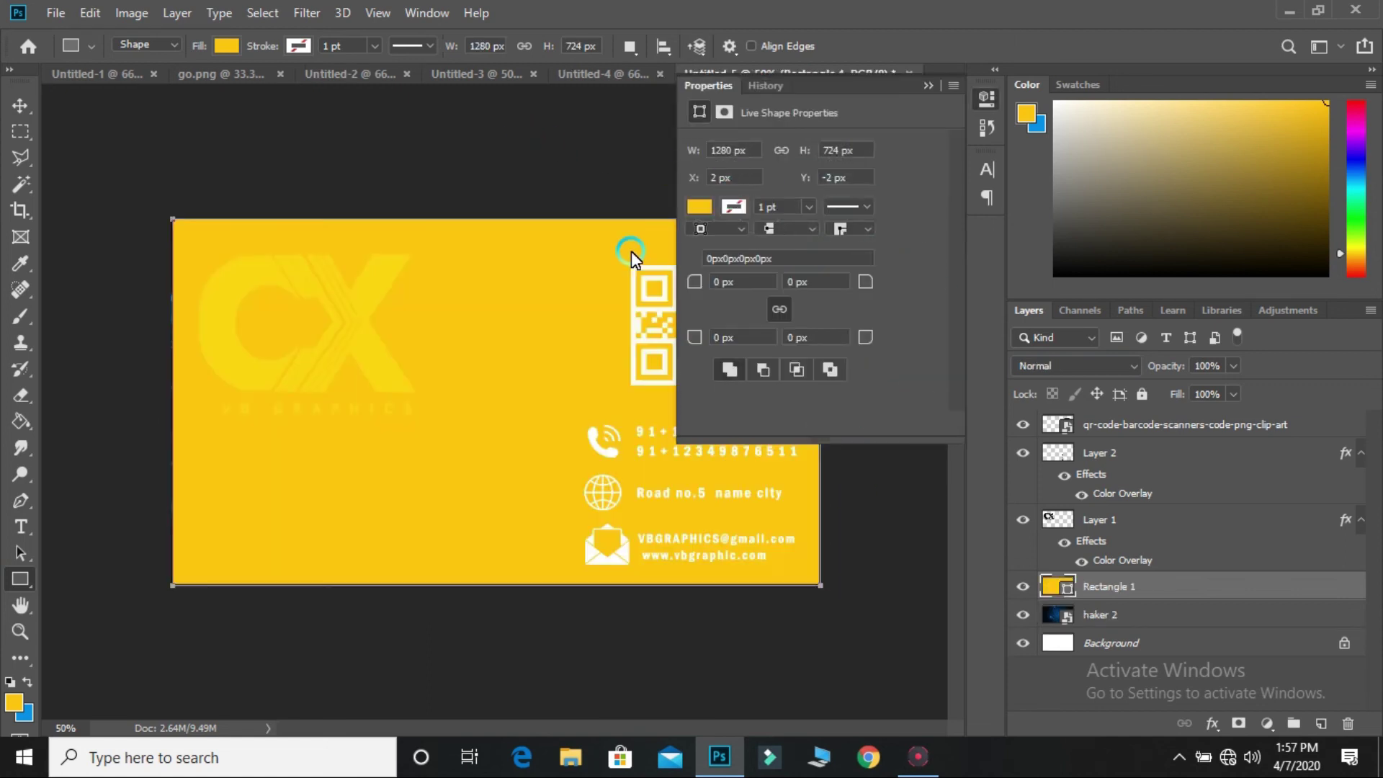
click(710, 205)
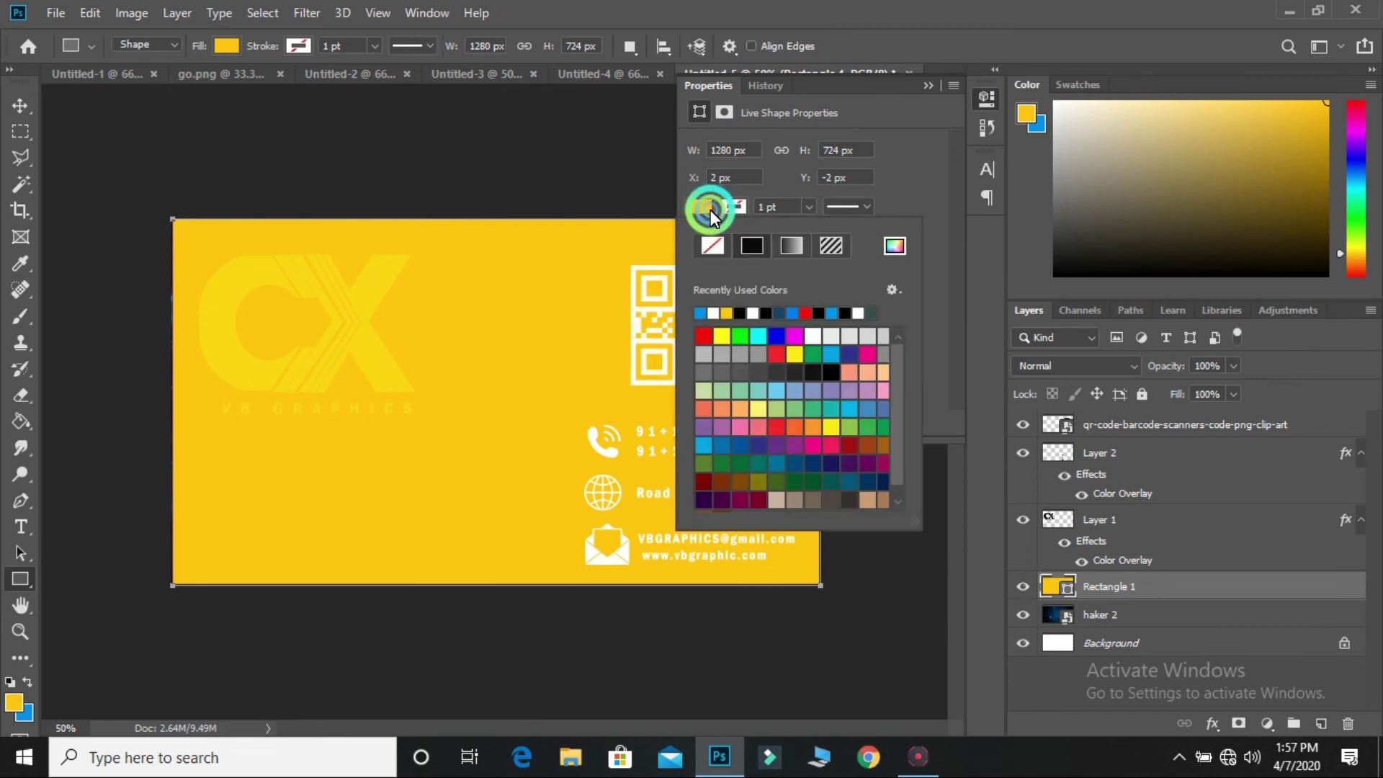
click(716, 251)
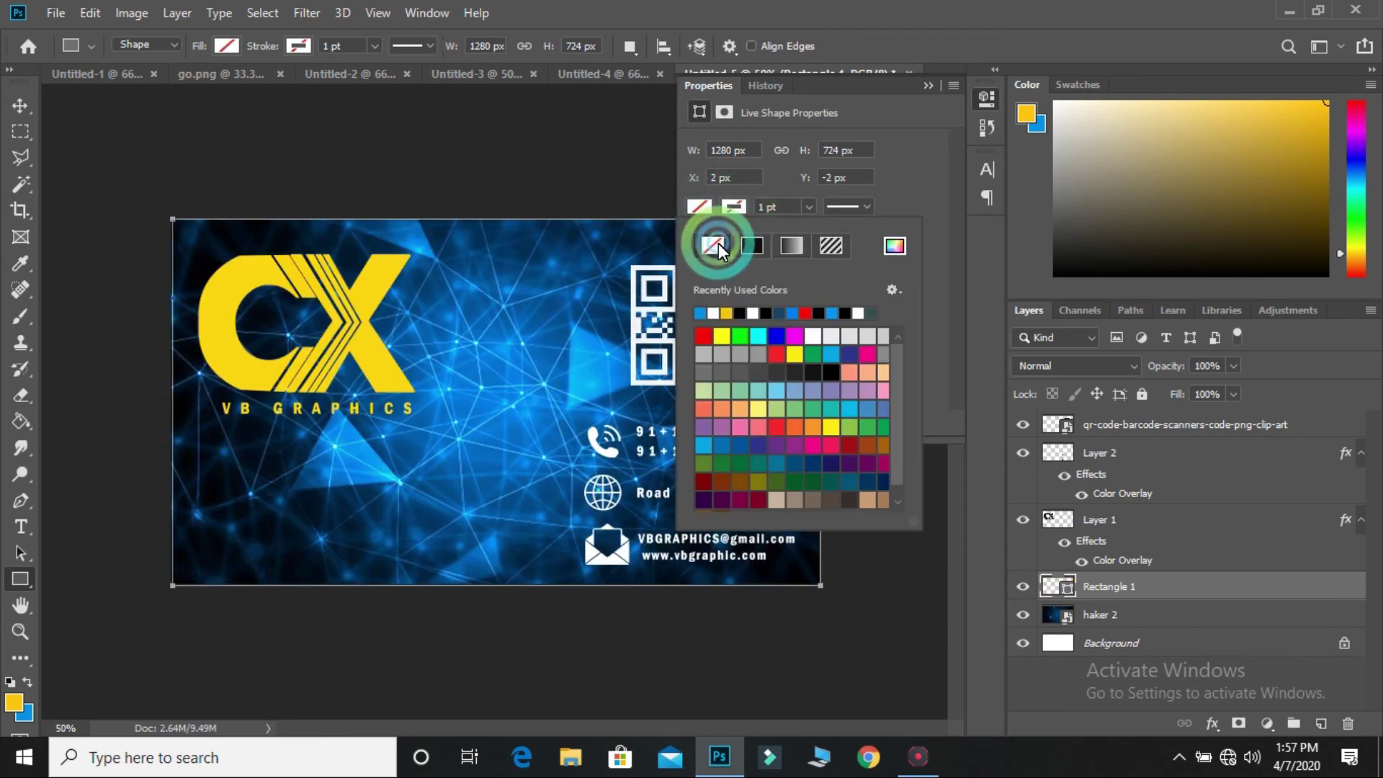
click(729, 314)
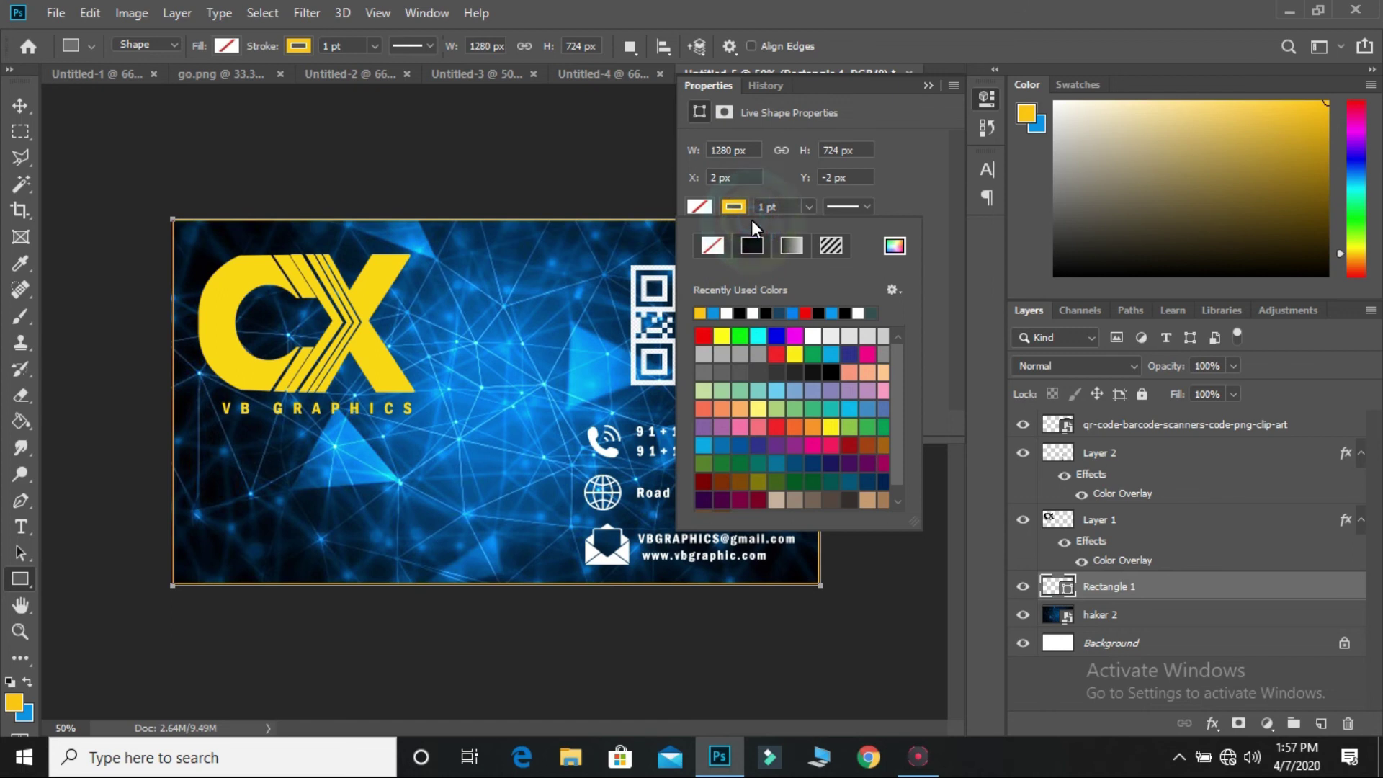
- Set the rectangle's outline width to 2 pt
click(792, 205)
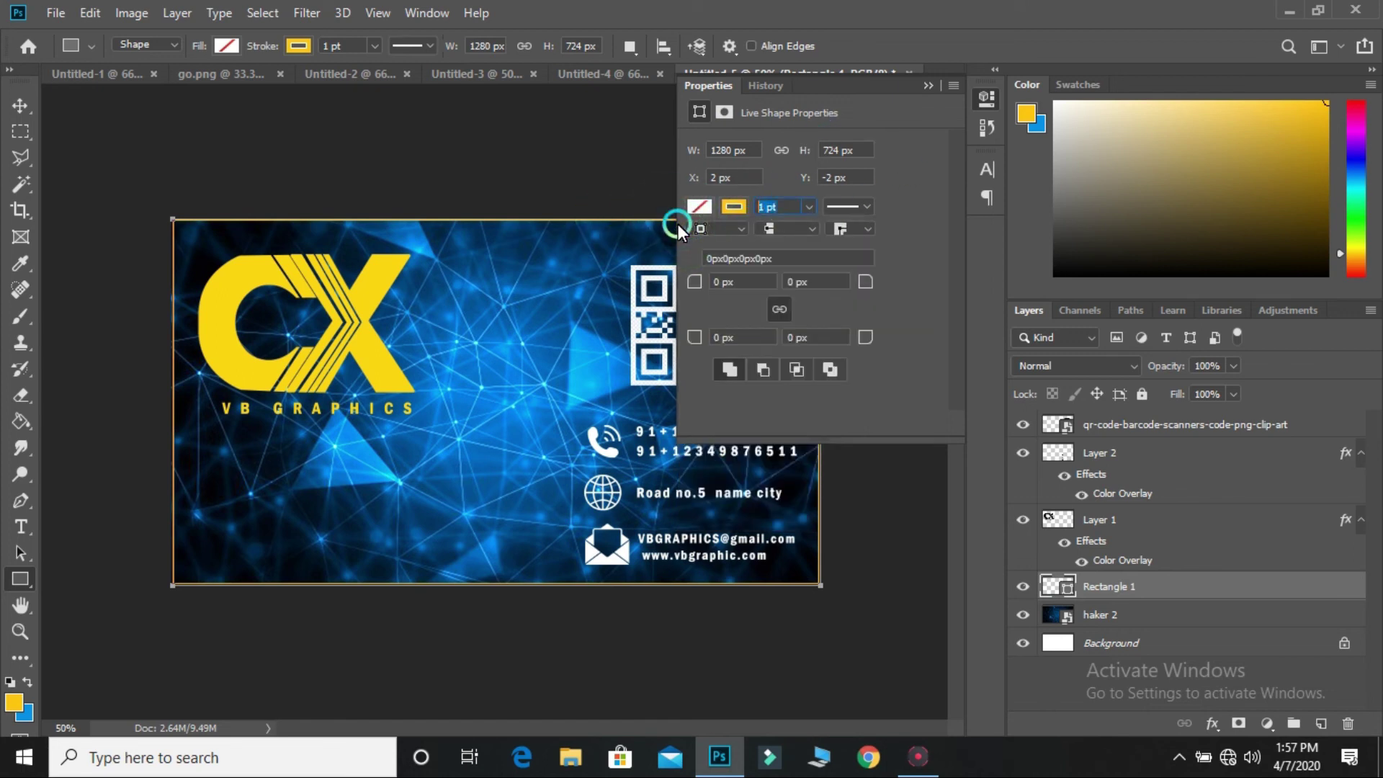
text(1.6)
text(0)
key(Return)
click(983, 97)
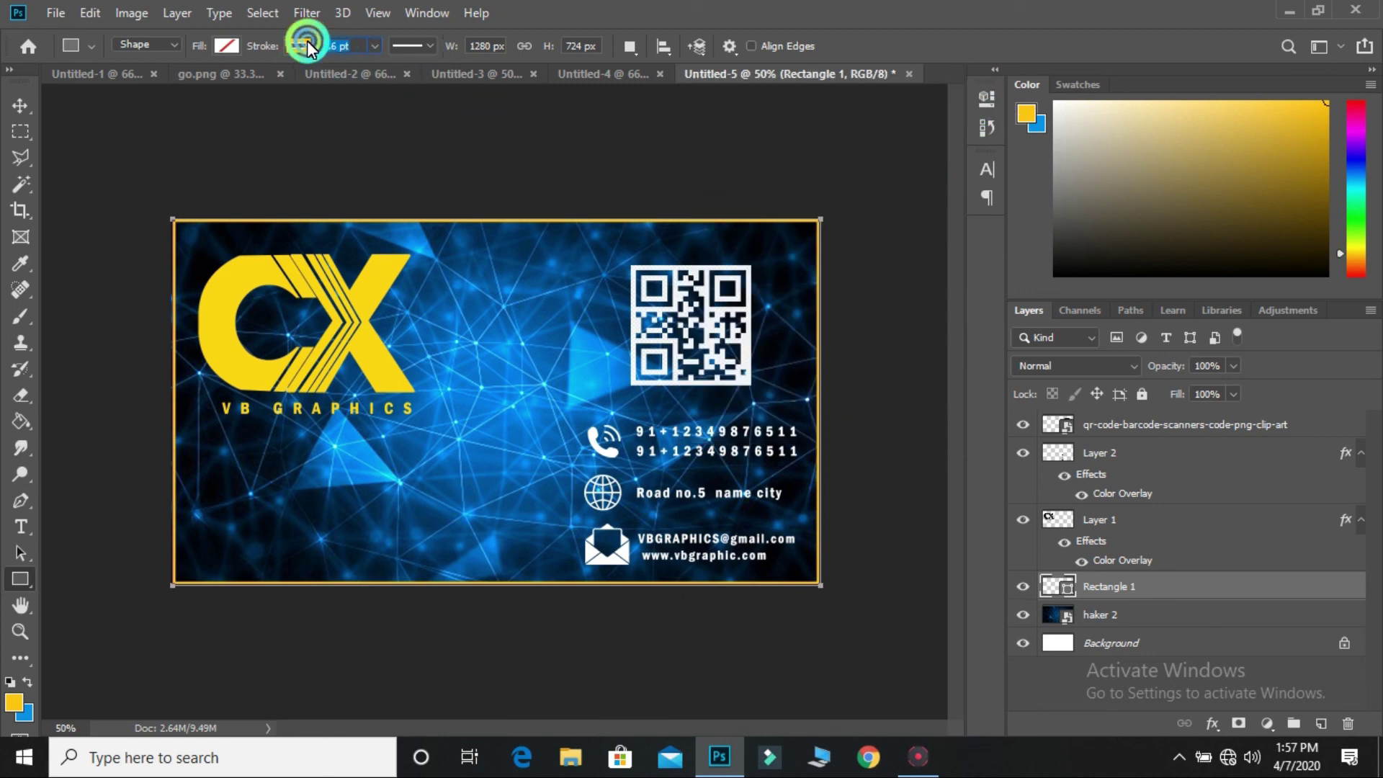
text(2)
key(Return)
click(19, 97)
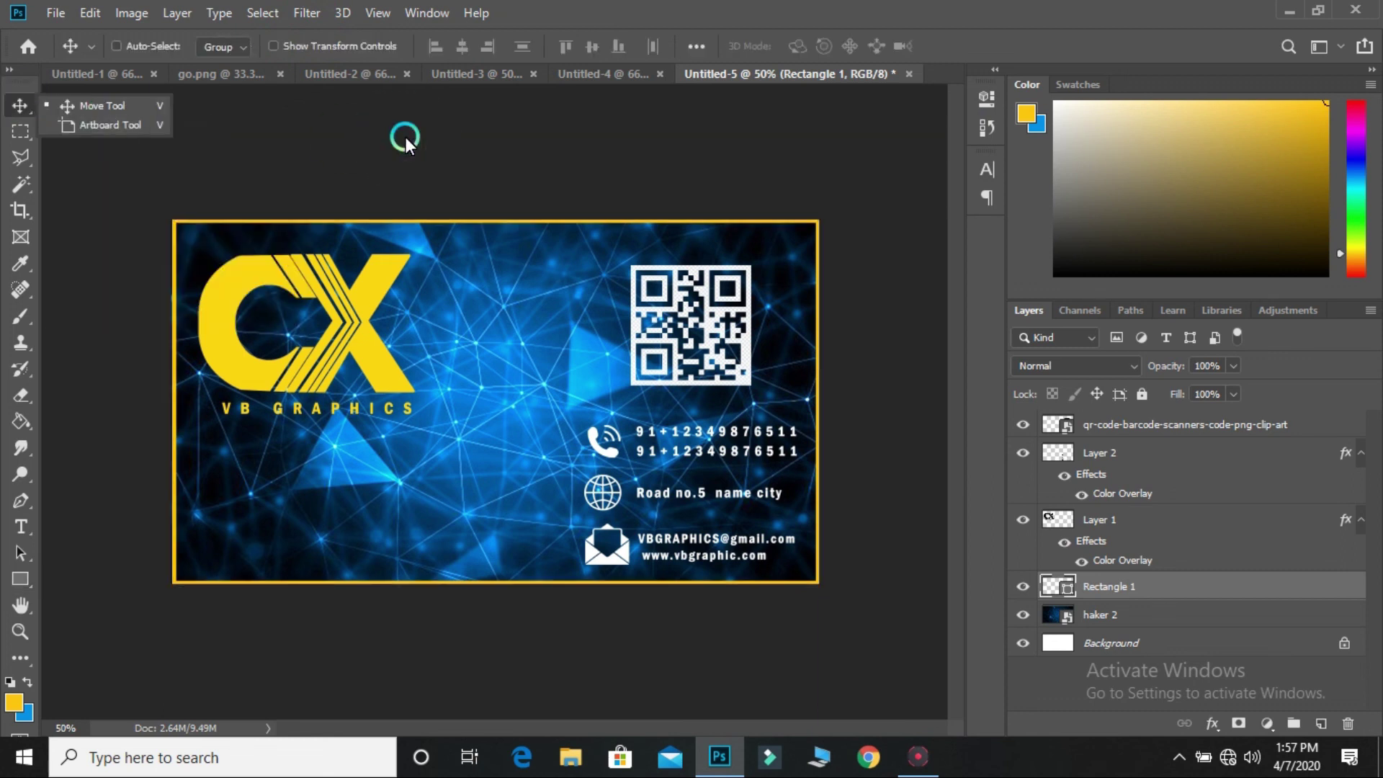